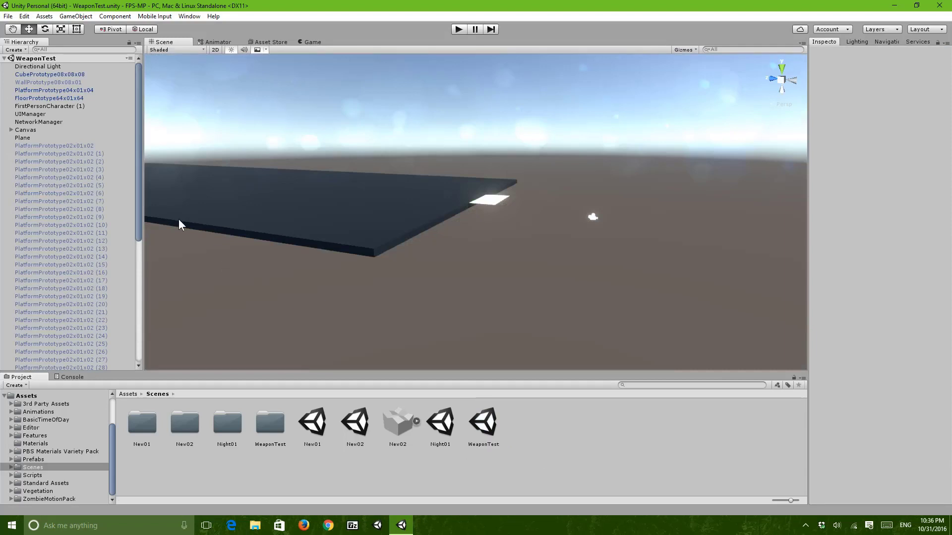
Inspect FirstPersonCharacter (1) and the FloorPrototype64x01x64 floor piece beside it in the scene.
click(79, 114)
click(78, 109)
key(f)
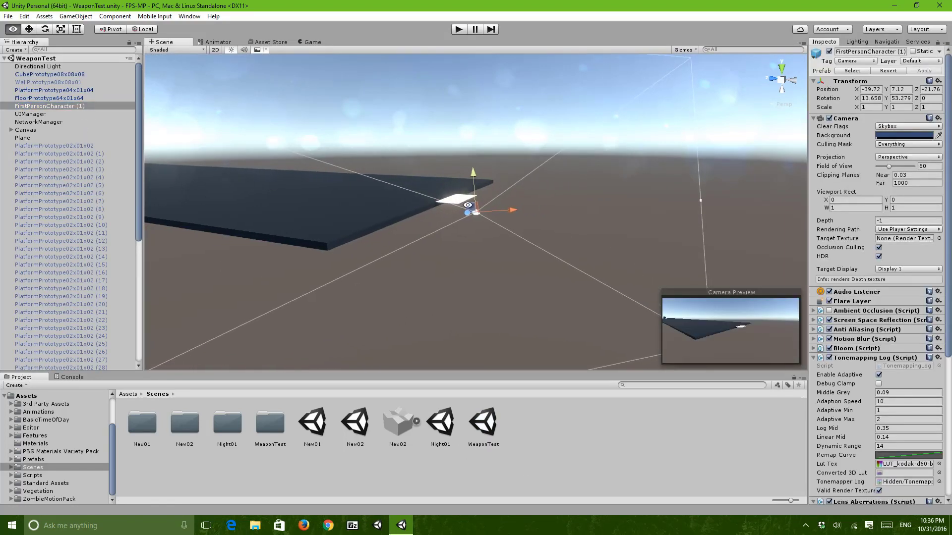
alt+drag(376, 221, 395, 230)
click(395, 230)
click(52, 98)
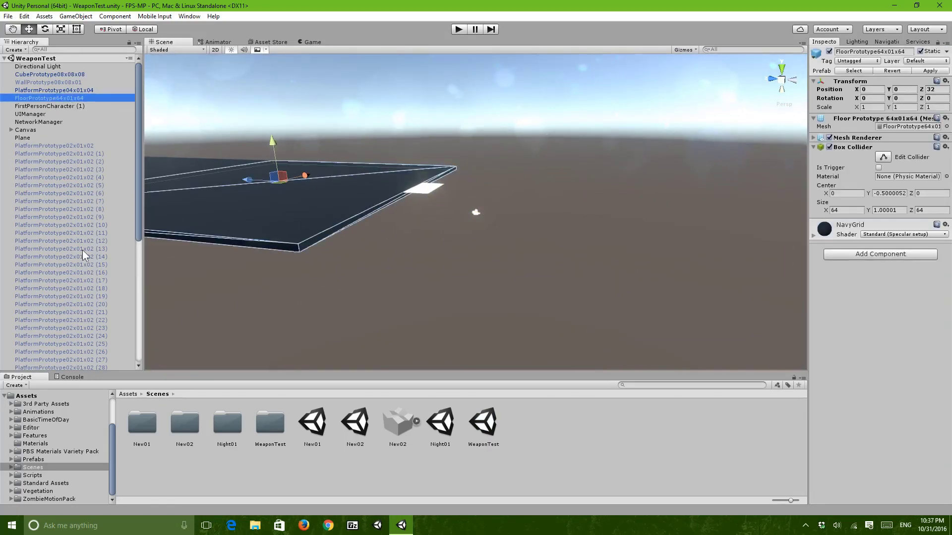
Locate FPSControllerTest in the scene and examine its placement beside the white plane at the range's near end.
scroll(82, 250, down, 10)
double_click(75, 308)
alt+drag(623, 250, 355, 267)
alt+right_drag(355, 268, 609, 261)
alt+drag(610, 262, 552, 245)
alt+right_drag(552, 245, 528, 245)
alt+drag(528, 244, 507, 271)
click(509, 285)
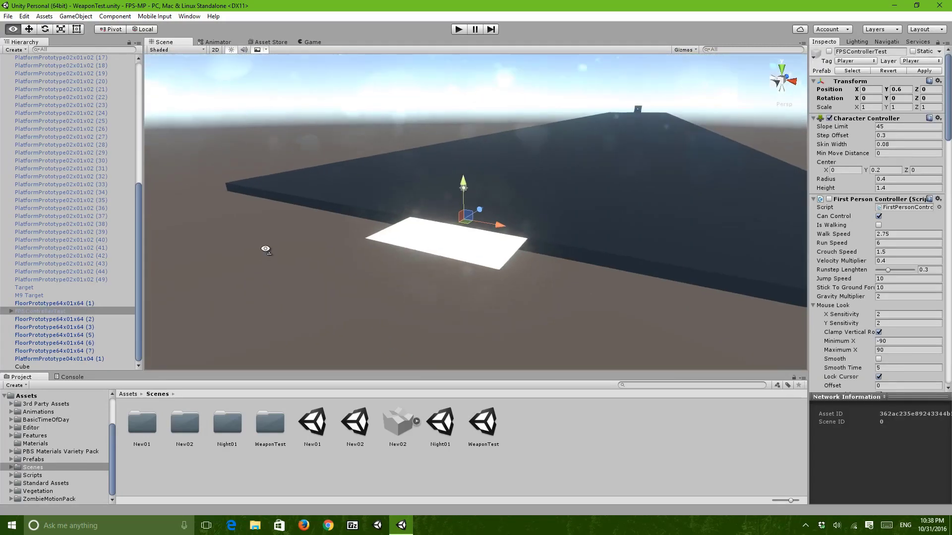
Survey the full length of the floor range from the end with the white plane.
key(w)
right_drag(266, 248, 378, 234)
click(379, 234)
key(f)
mouse_move(578, 277)
alt+mouse_down()
mouse_move(546, 261)
mouse_move(417, 272)
mouse_move(679, 254)
mouse_move(582, 255)
mouse_move(571, 270)
alt+mouse_up()
click(546, 270)
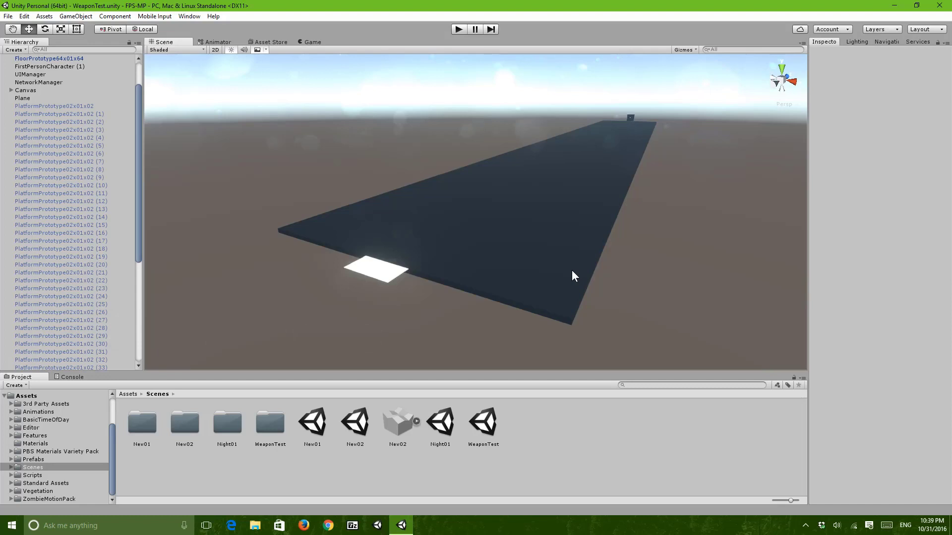
mouse_move(586, 298)
alt+mouse_down()
mouse_move(620, 285)
mouse_move(604, 293)
alt+mouse_up()
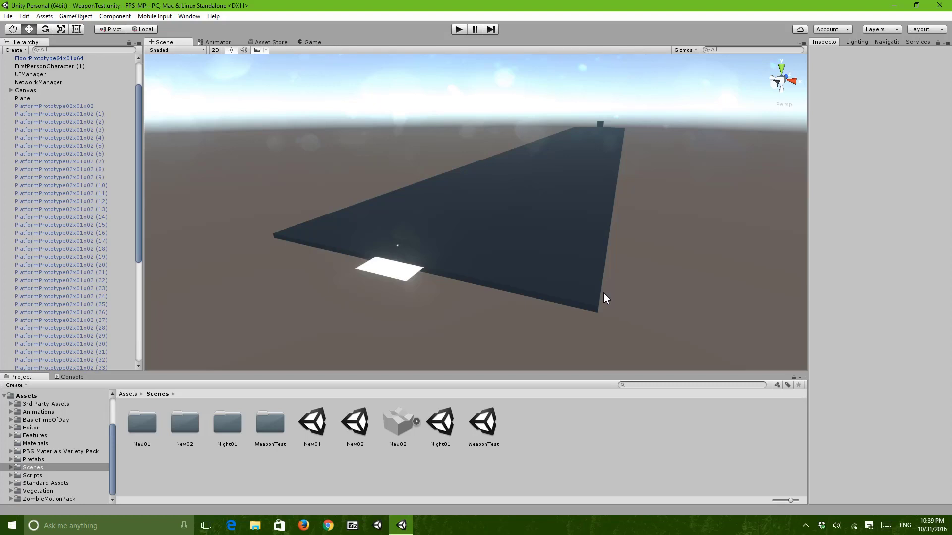
Examine the Rigidbody and Bullet Handler settings of the Bullet prefab in the Prefabs folder.
click(72, 461)
click(226, 433)
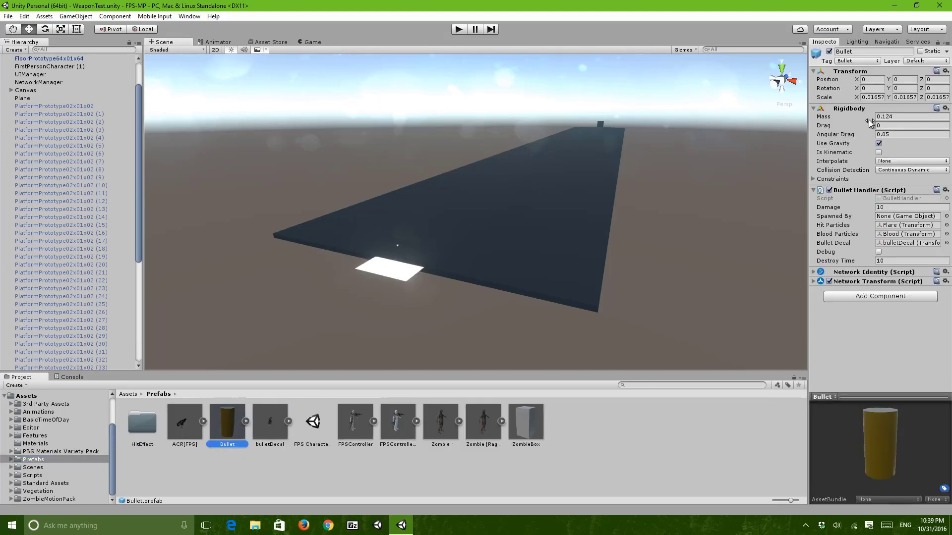
alt+drag(686, 136, 709, 133)
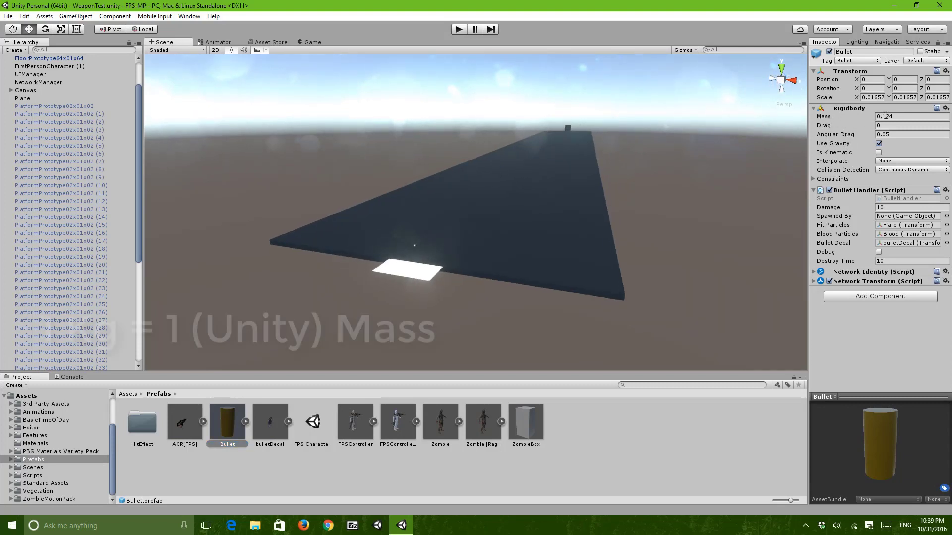
alt+drag(698, 119, 692, 128)
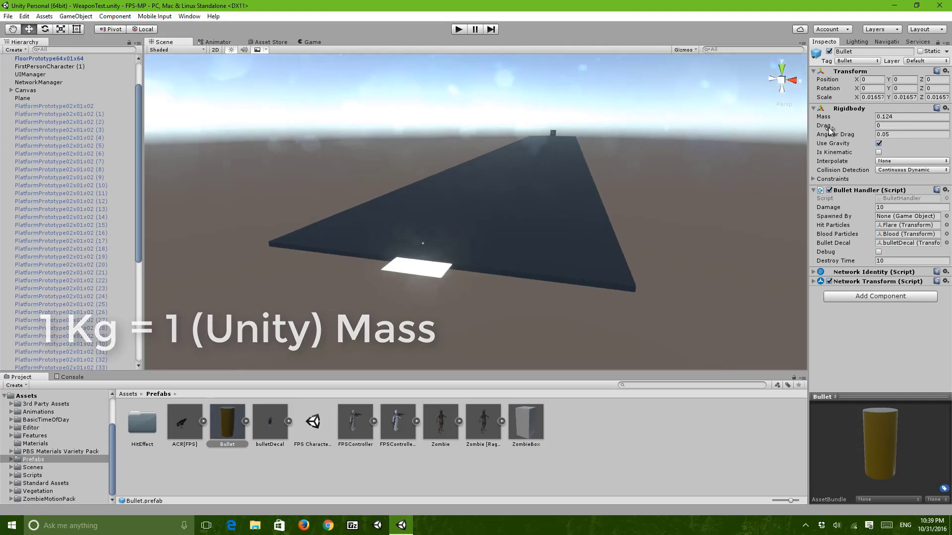
alt+drag(756, 175, 730, 177)
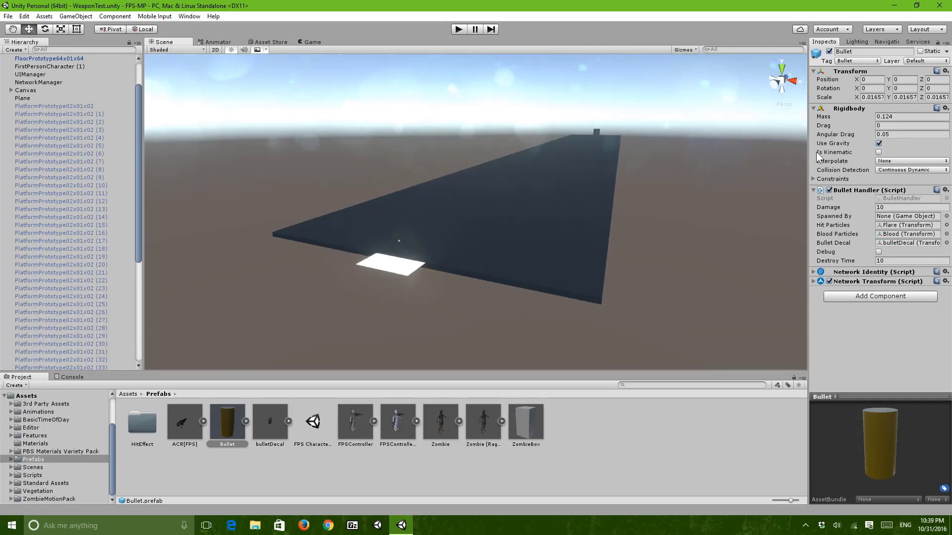
click(878, 252)
alt+drag(639, 266, 567, 271)
click(599, 407)
Revisit FPSControllerTest at the start of the range, and view the whole range from above.
right_drag(401, 191, 369, 186)
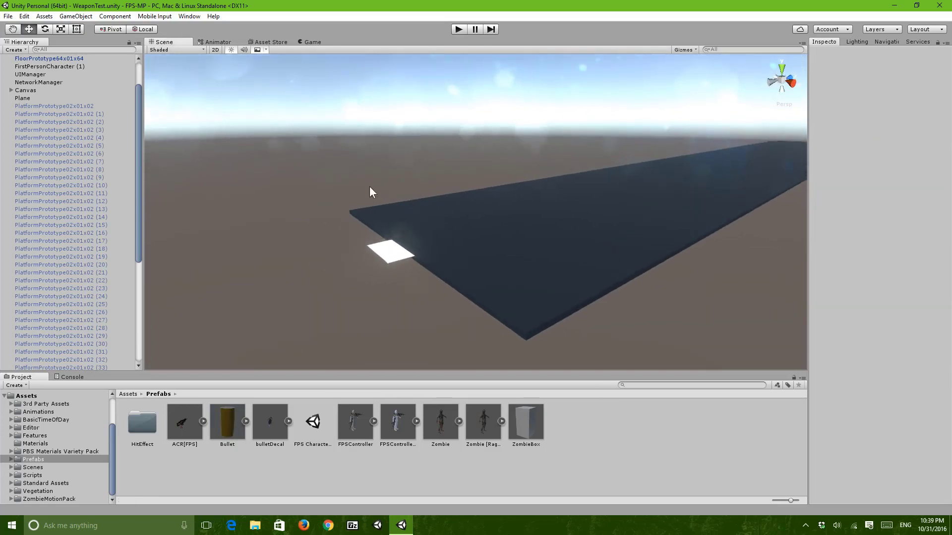
scroll(75, 243, down, 8)
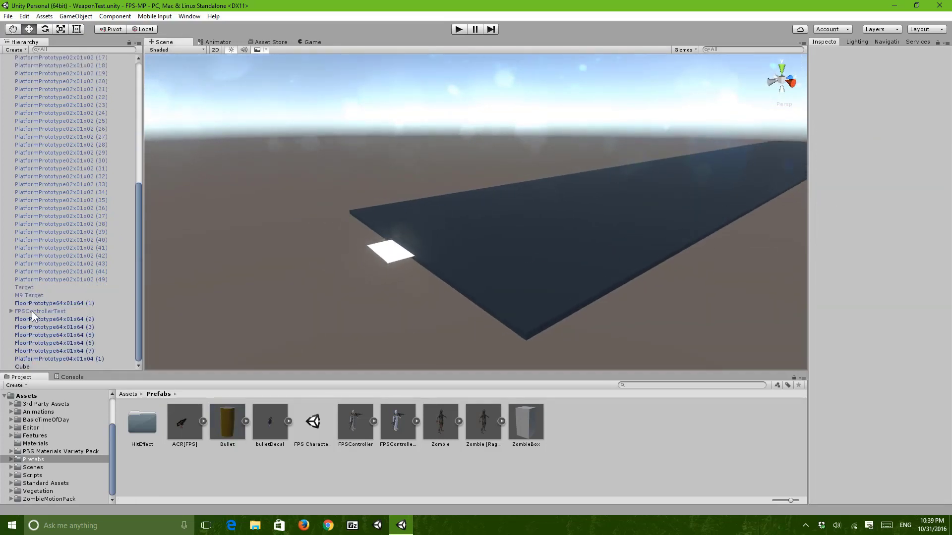
click(94, 308)
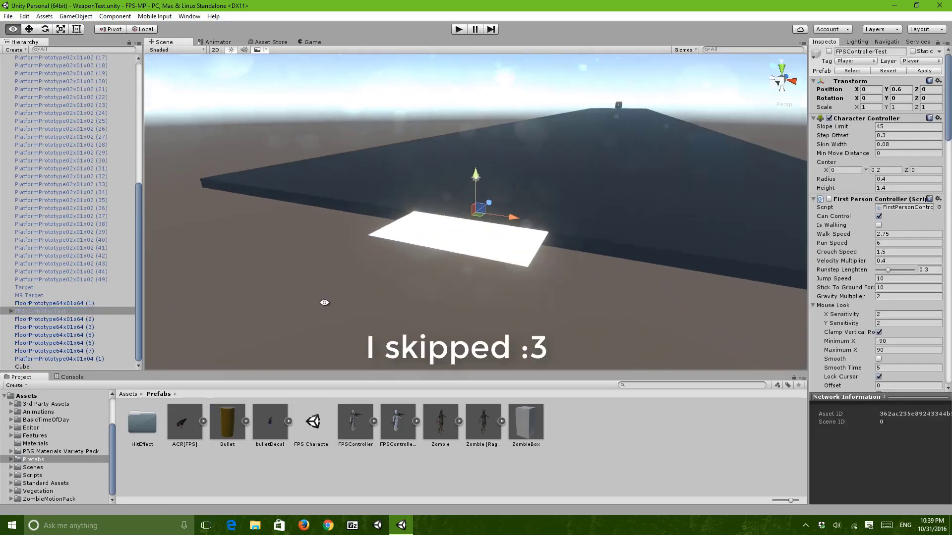
click(521, 63)
right_drag(583, 193, 304, 258)
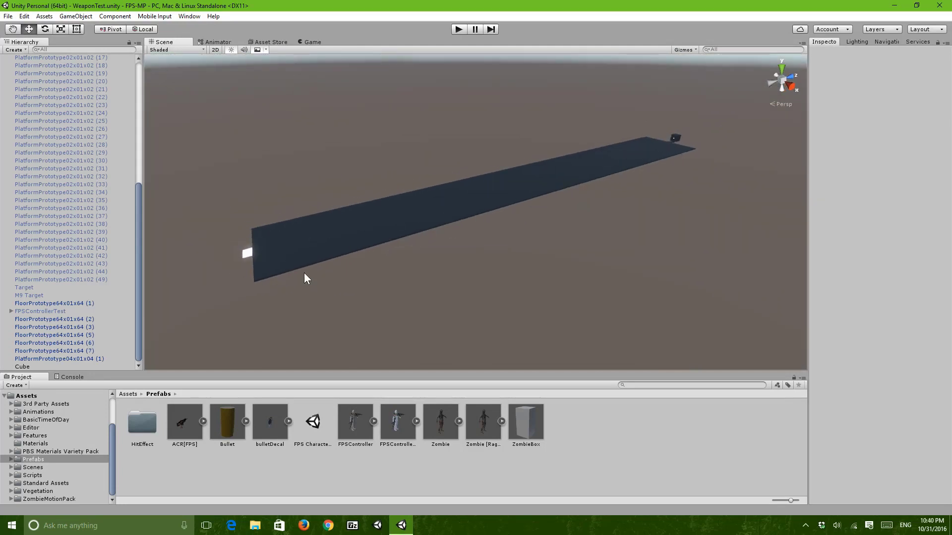
Inspect the floor segments along the range, from FloorPrototype64x01x64 to the far-end segment FloorPrototype64x01x64 (5).
click(309, 258)
key(f)
alt+right_drag(506, 273, 736, 221)
alt+drag(736, 220, 717, 200)
right_drag(717, 200, 400, 374)
alt+drag(400, 373, 521, 318)
alt+right_drag(520, 318, 356, 347)
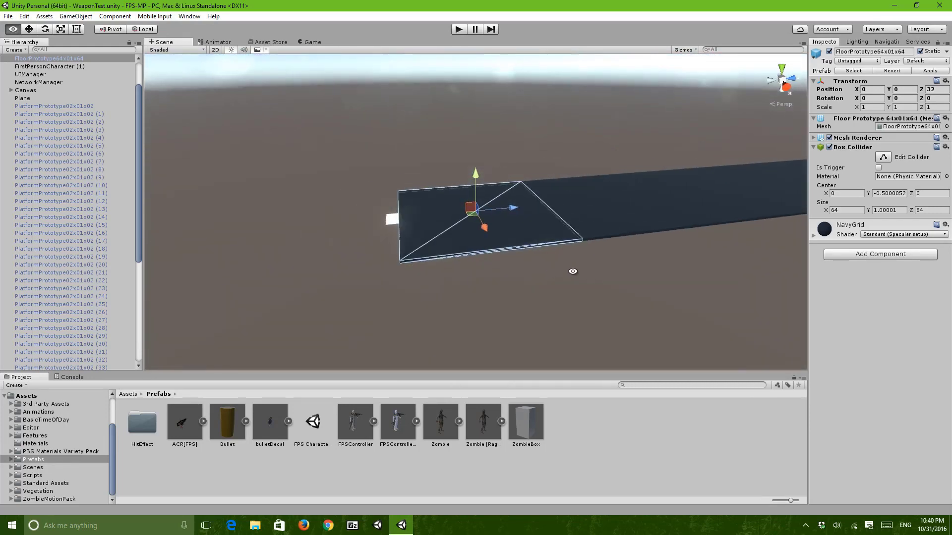
alt+drag(573, 271, 266, 293)
alt+right_drag(265, 293, 380, 259)
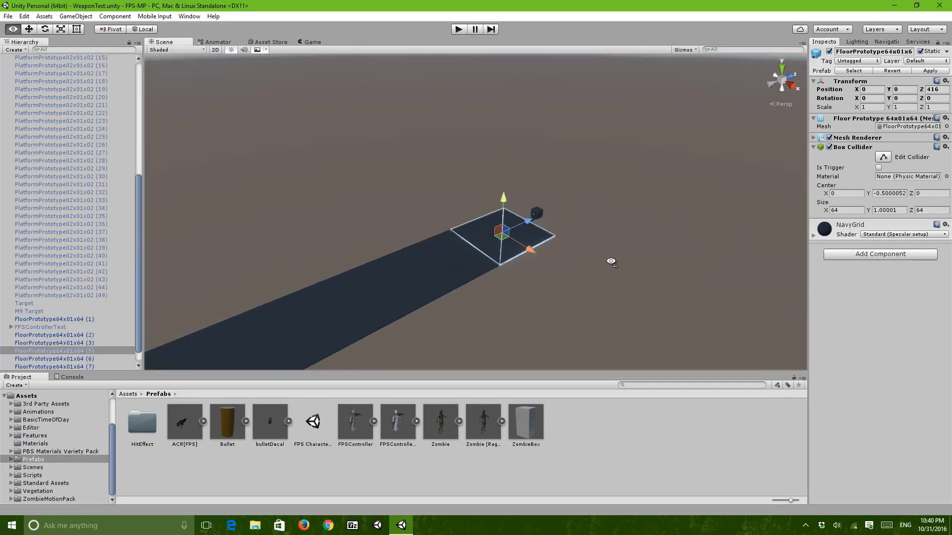
alt+drag(609, 261, 604, 267)
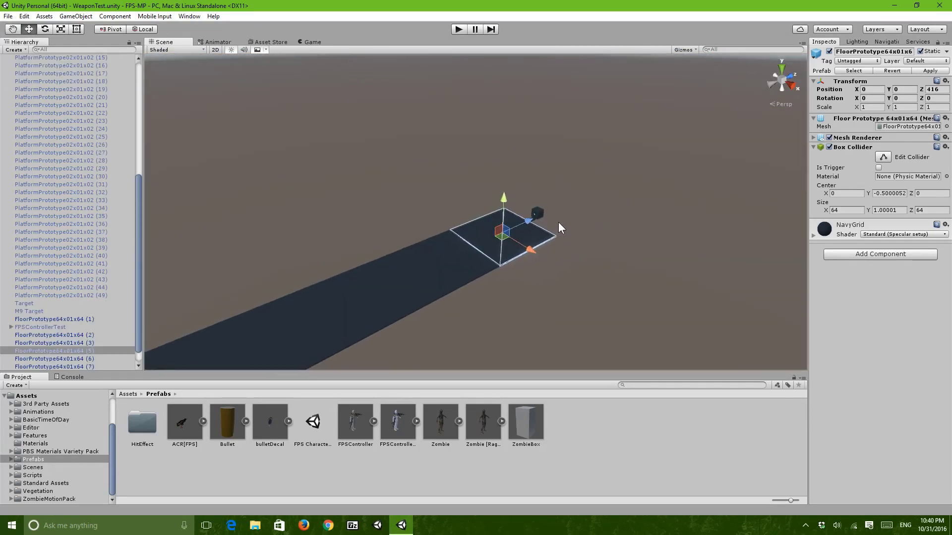
Examine the two small platforms beyond the last floor segment and the large CubePrototype08x08x08 behind them.
click(537, 213)
key(f)
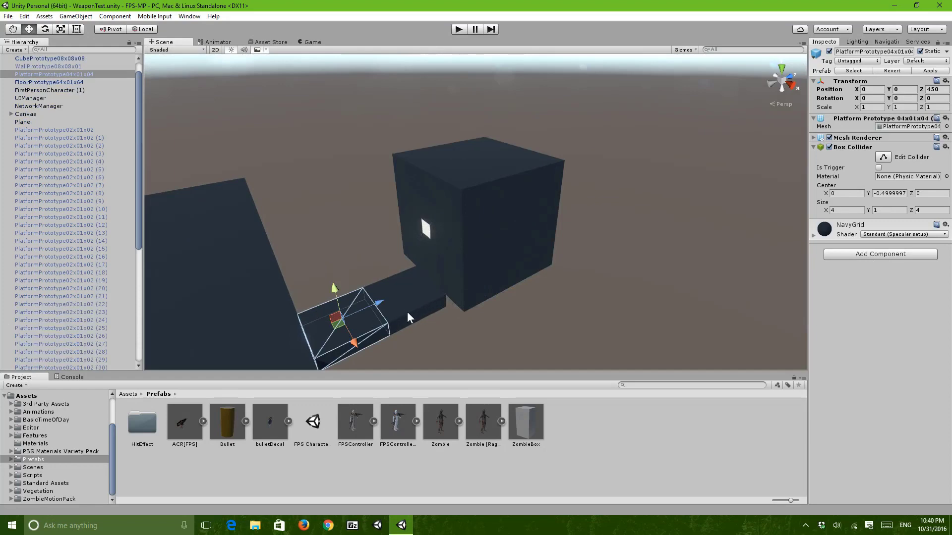
alt+drag(443, 318, 581, 340)
click(418, 314)
right_drag(581, 340, 598, 367)
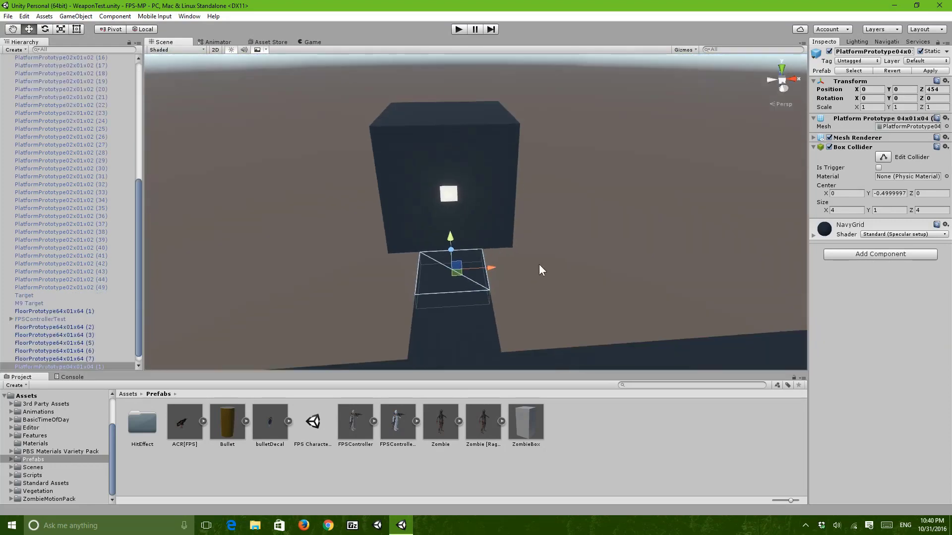
click(496, 233)
alt+drag(488, 243, 447, 267)
right_drag(447, 267, 531, 155)
alt+drag(523, 180, 478, 181)
scroll(387, 195, up, 2)
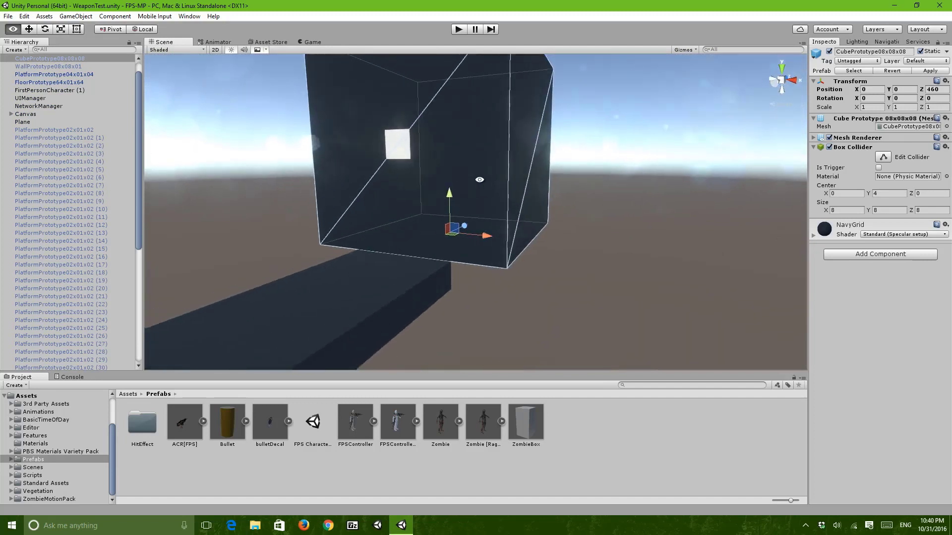
Inspect the small white target Cube on the front face of the large cube.
click(404, 146)
alt+drag(422, 195, 659, 229)
scroll(640, 223, down, 3)
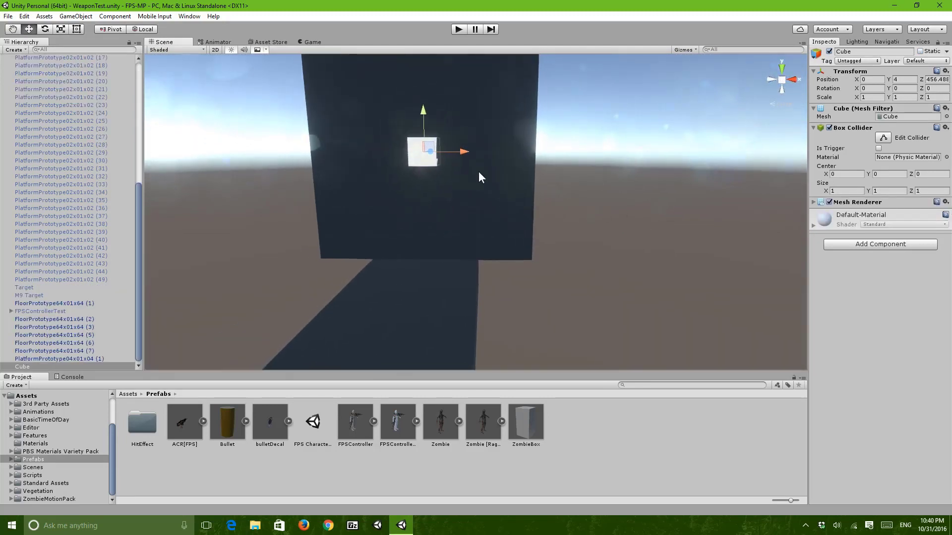
click(626, 222)
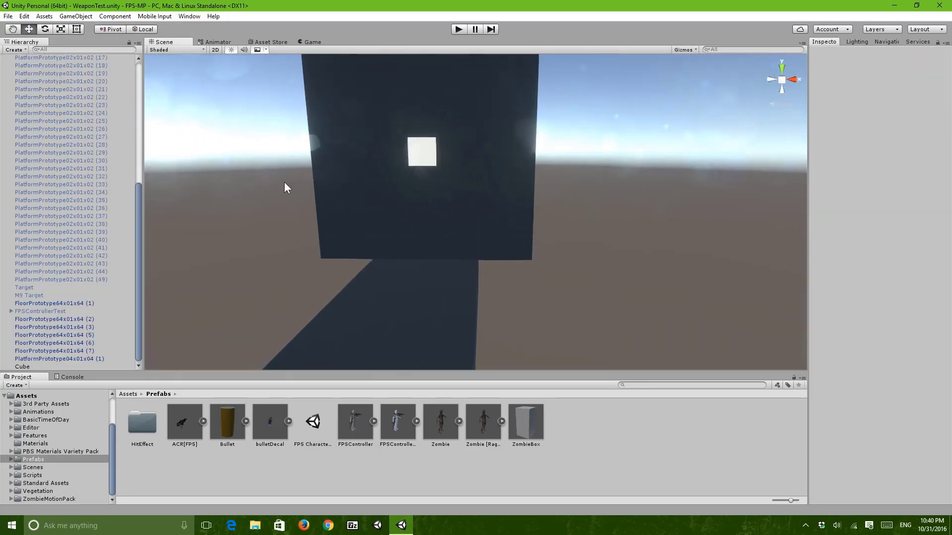
Run the scene in the Game view with the statistics overlay hidden, and start a LAN host session.
click(310, 42)
click(457, 30)
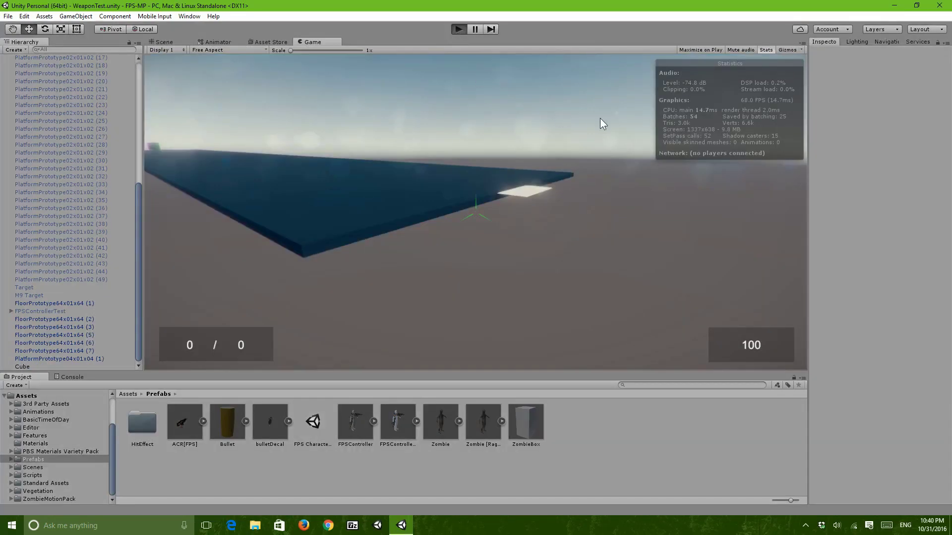
click(766, 49)
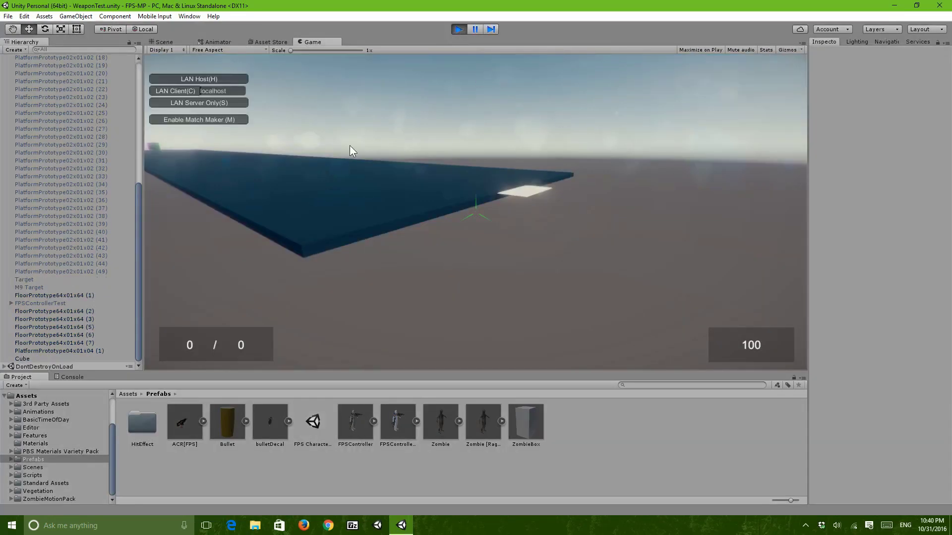
key(h)
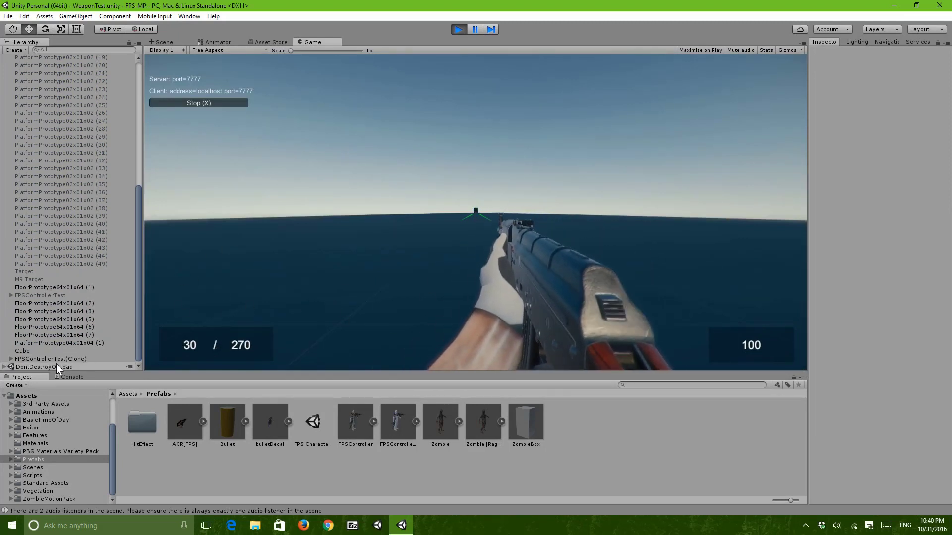
Disable the First Person Controller script on FPSControllerTest(Clone) and set its Z position to 0.
click(56, 365)
click(829, 189)
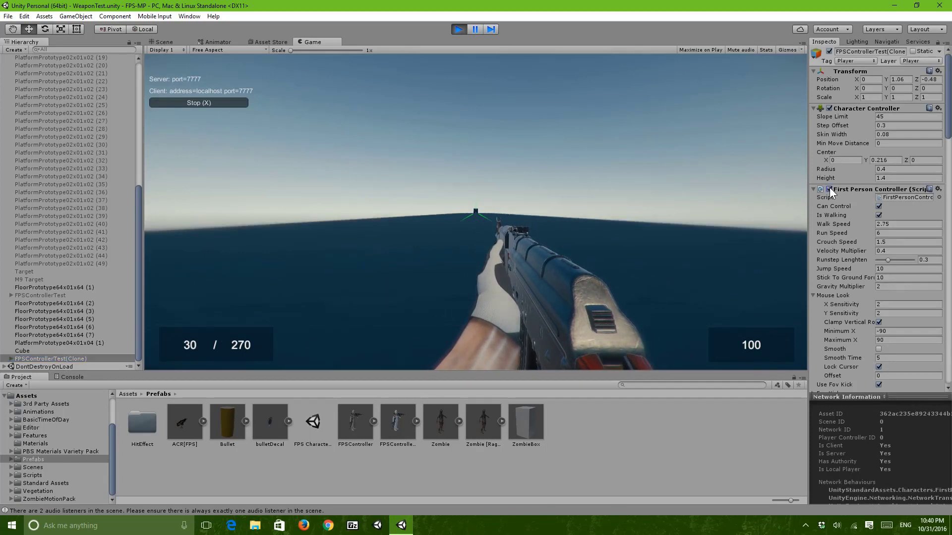
click(828, 189)
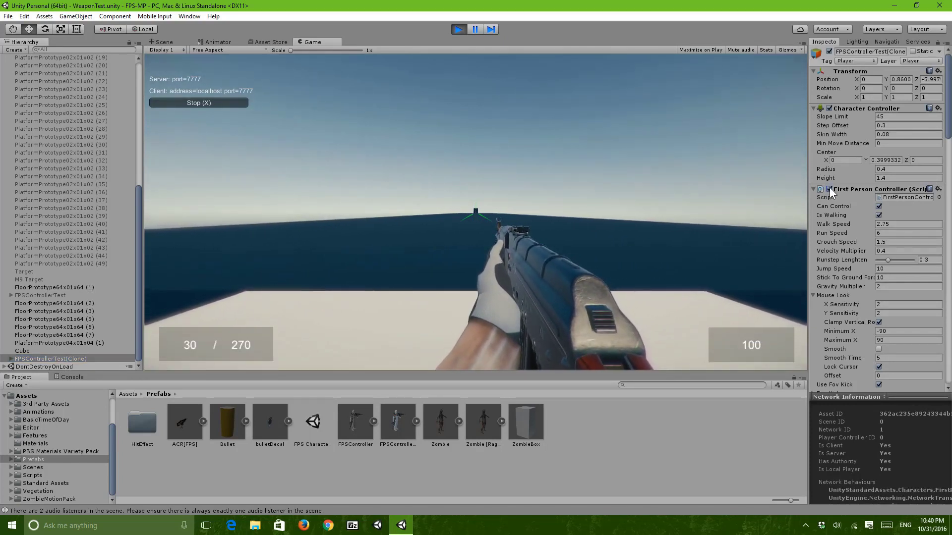
click(929, 80)
text(0)
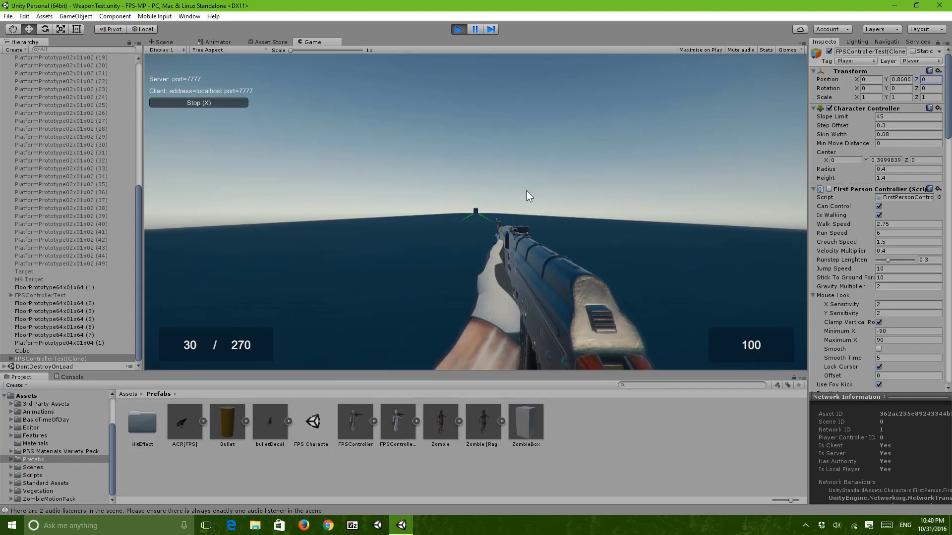
Set the Y position of the cloned controller's FirstPersonCharacter camera to 2.5 and test aiming down the sights.
click(71, 357)
key(Right)
key(Down)
scroll(78, 347, down, 1)
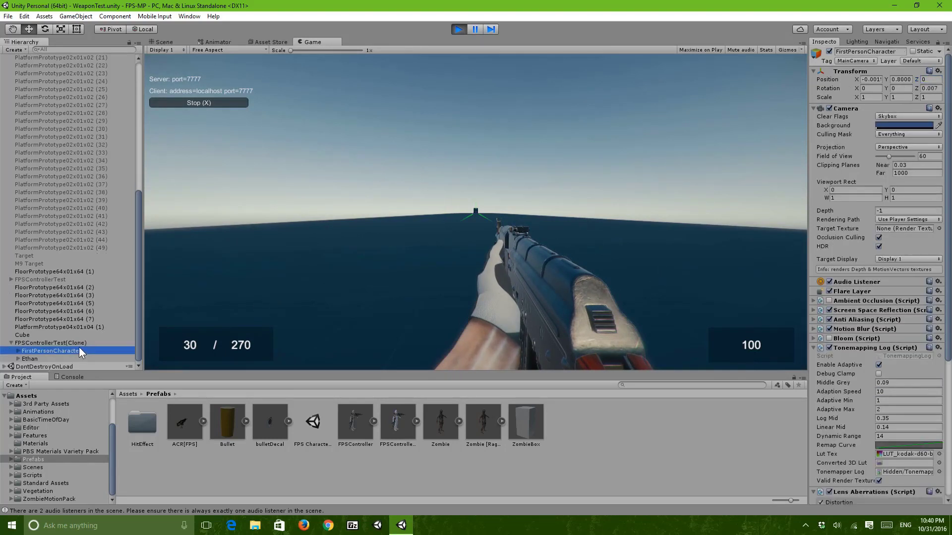
right_click(297, 257)
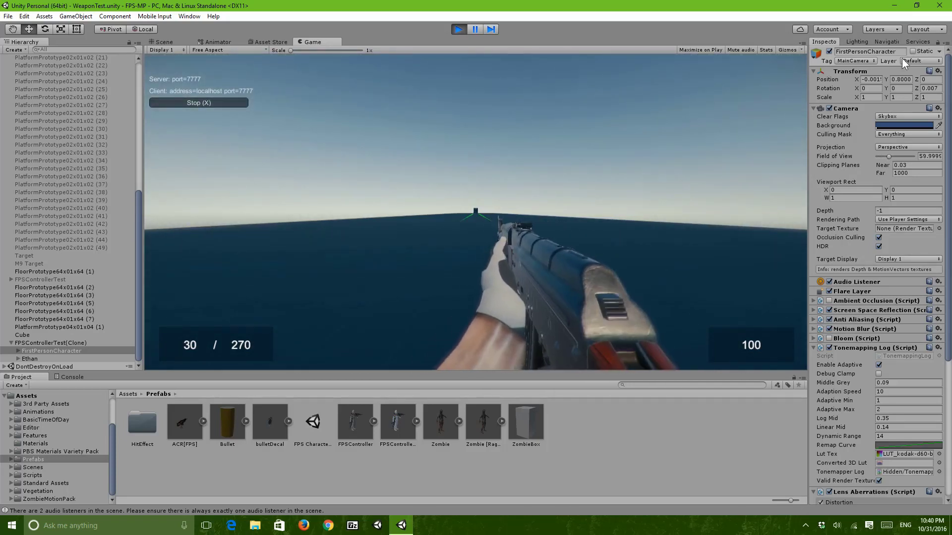
click(901, 79)
text(3)
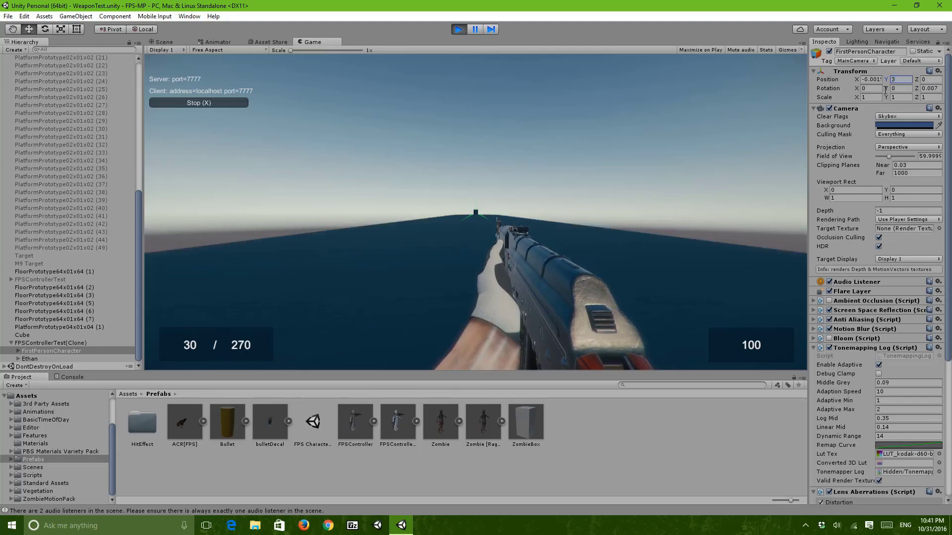
key(BackSpace)
text(2.5)
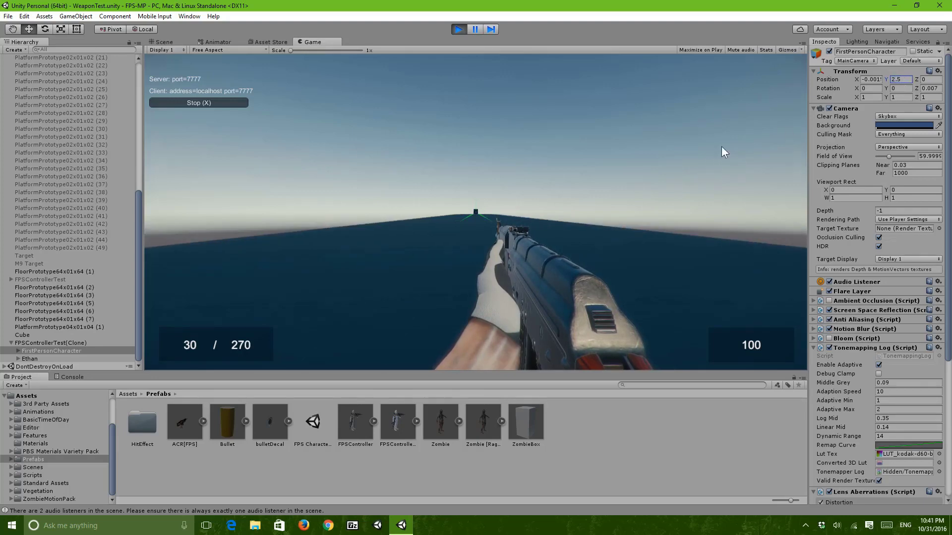
right_click(698, 152)
right_click(698, 152)
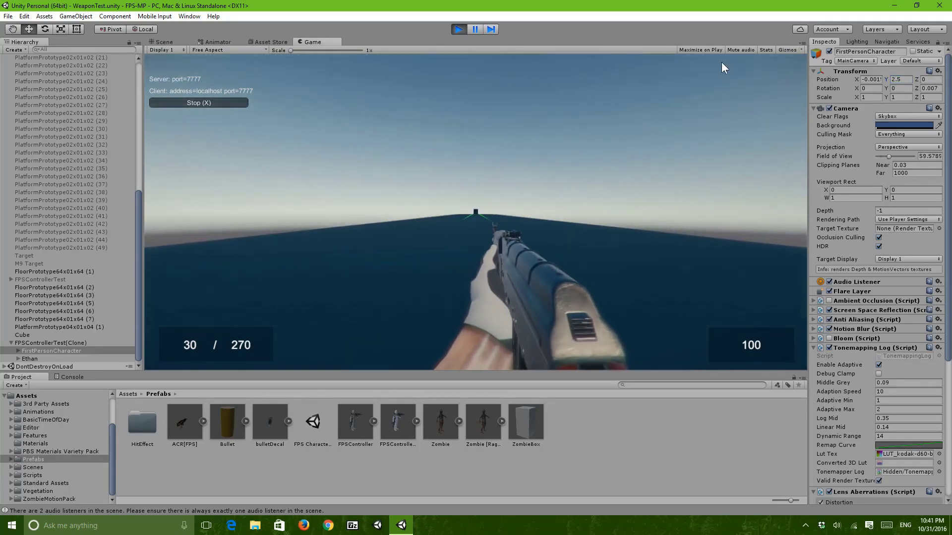
Select the AKM[FPS] weapon within WeaponHolderAKM under the cloned controller's FirstPersonCharacter.
click(69, 350)
key(Right)
key(Right)
key(Right)
key(Right)
scroll(76, 332, down, 2)
key(Down)
key(Down)
key(Down)
key(Right)
key(Left)
key(Up)
key(Right)
key(Down)
scroll(81, 325, down, 1)
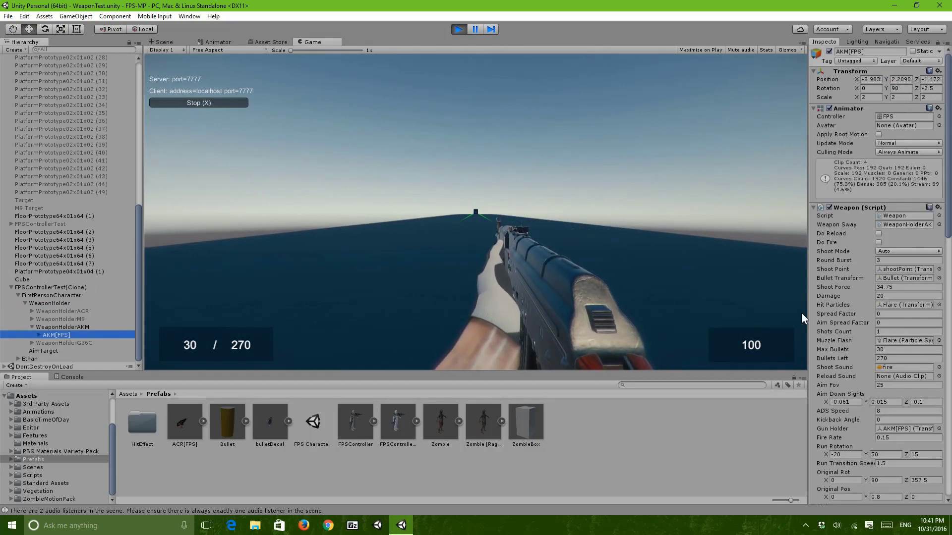
Set Aim Fov to 10 in the AKM[FPS] Weapon script and test the aiming zoom.
scroll(886, 350, down, 3)
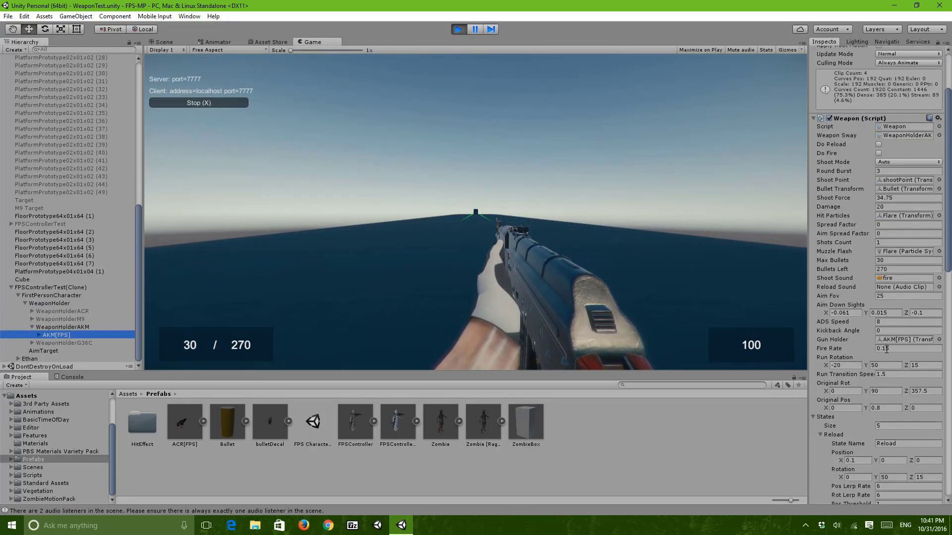
click(891, 298)
text(10)
right_click(605, 241)
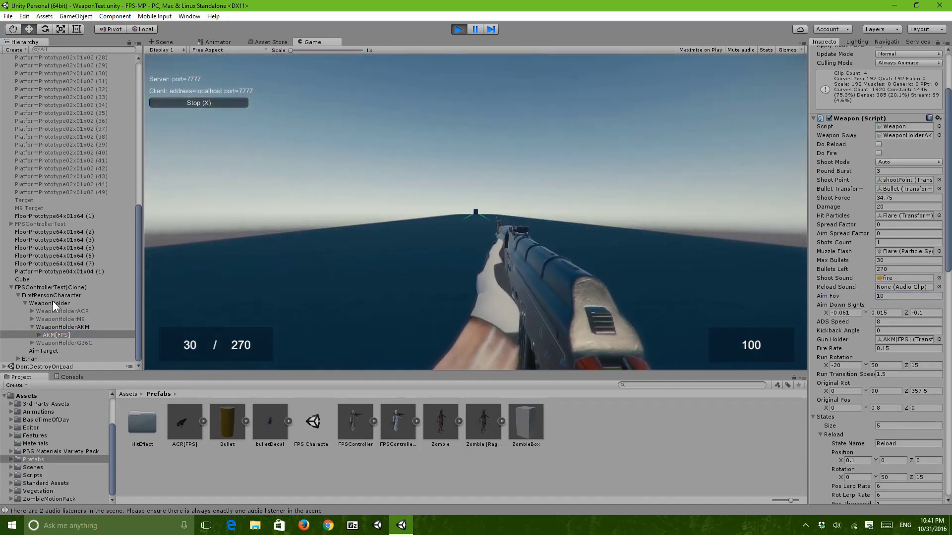
Set the Y position of the cloned controller's FirstPersonCharacter to 3 and test aiming down the sights.
click(54, 296)
scroll(905, 86, up, 3)
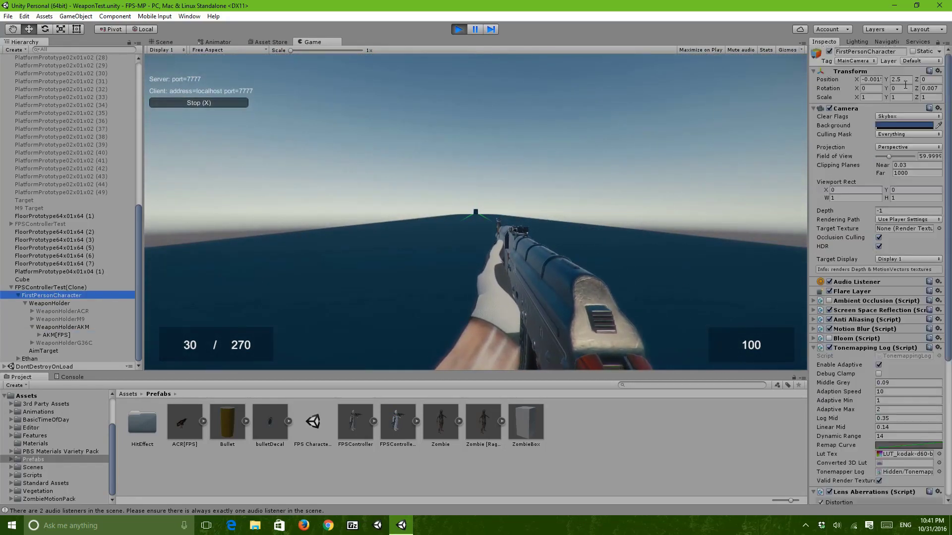
right_click(633, 201)
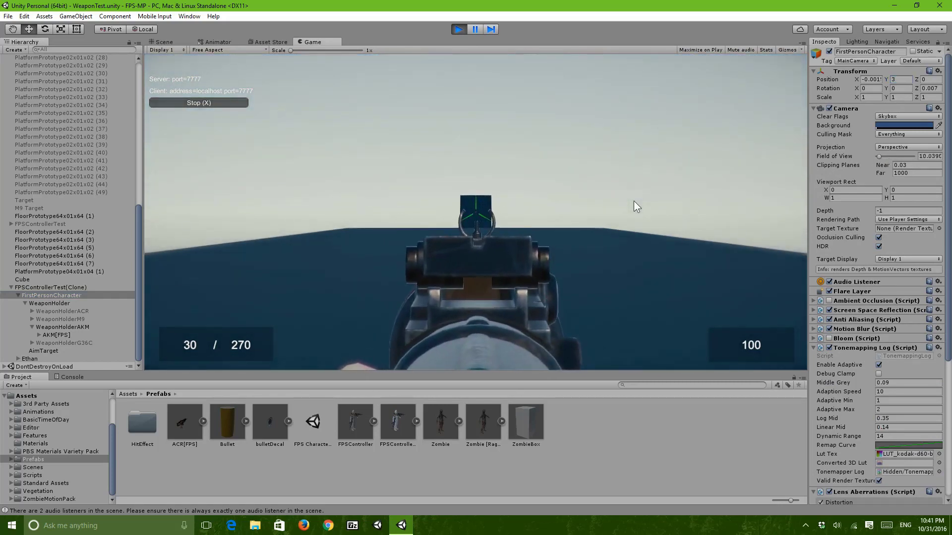
right_click(634, 201)
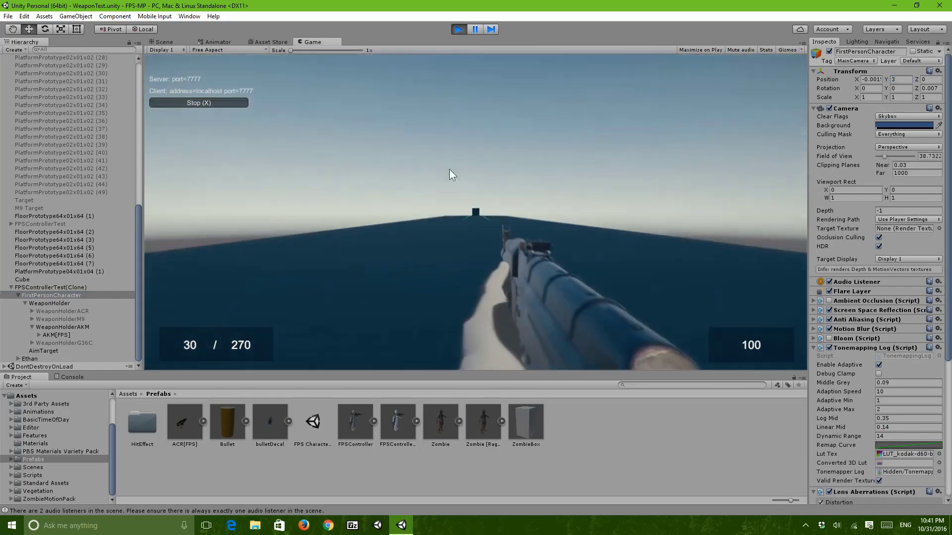
Show the Scene view and dock the Game view beside it so both can be watched together.
click(164, 42)
drag(339, 42, 596, 211)
alt+drag(476, 186, 449, 192)
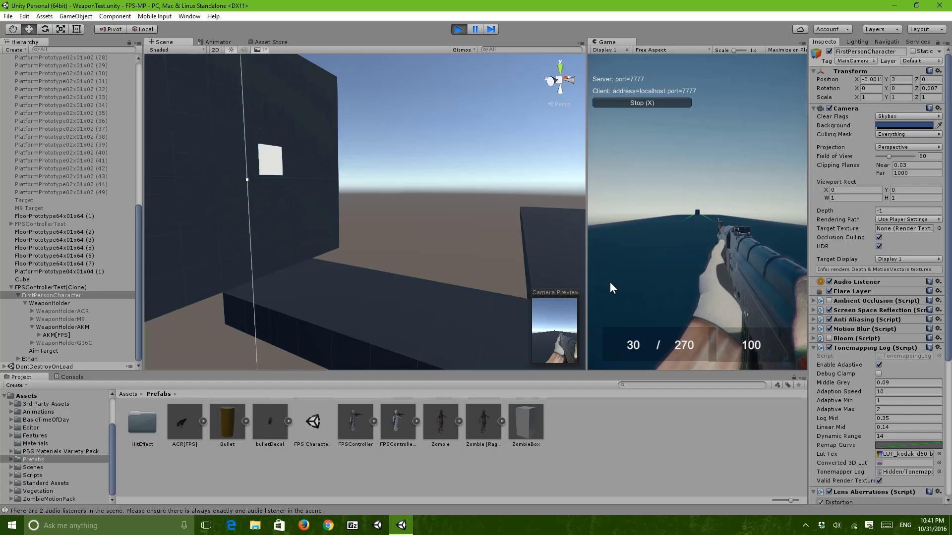
Fire one aimed AKM shot at the distant target and look at the target wall around the white cube.
right_click(713, 278)
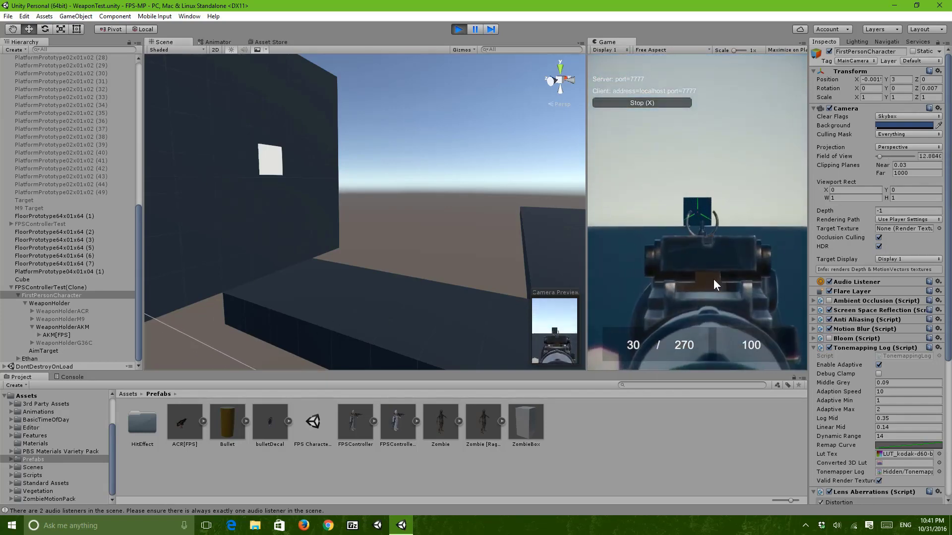
click(712, 278)
right_drag(432, 261, 345, 248)
key(w)
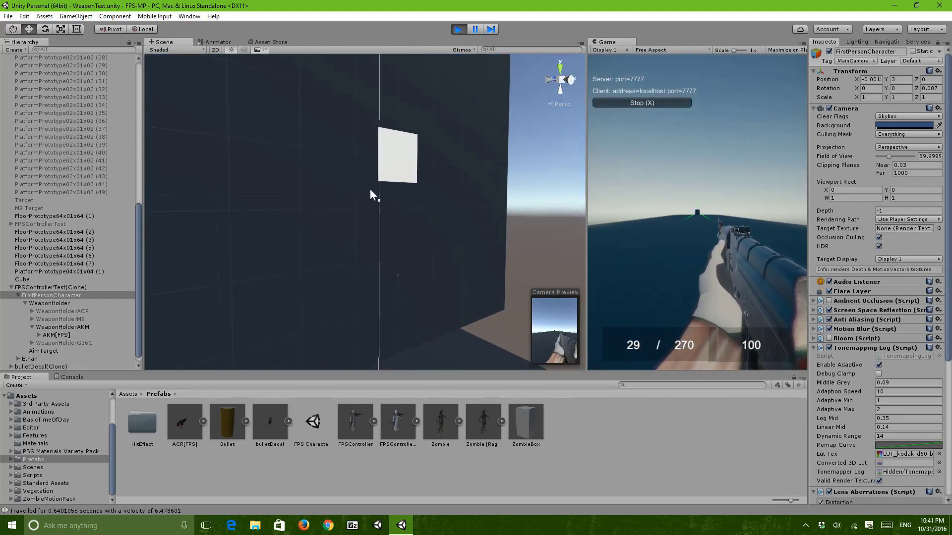
Examine the target wall and white cube from several angles to judge where the bullet hit.
right_drag(400, 259, 415, 263)
right_drag(413, 226, 230, 215)
right_drag(348, 235, 445, 235)
key(s)
key(w)
key(s)
mouse_move(371, 216)
right_down()
mouse_move(397, 216)
mouse_move(380, 208)
right_up()
key(s)
click(347, 285)
right_drag(347, 285, 370, 278)
right_drag(332, 141, 264, 232)
key(w)
click(245, 227)
key(s)
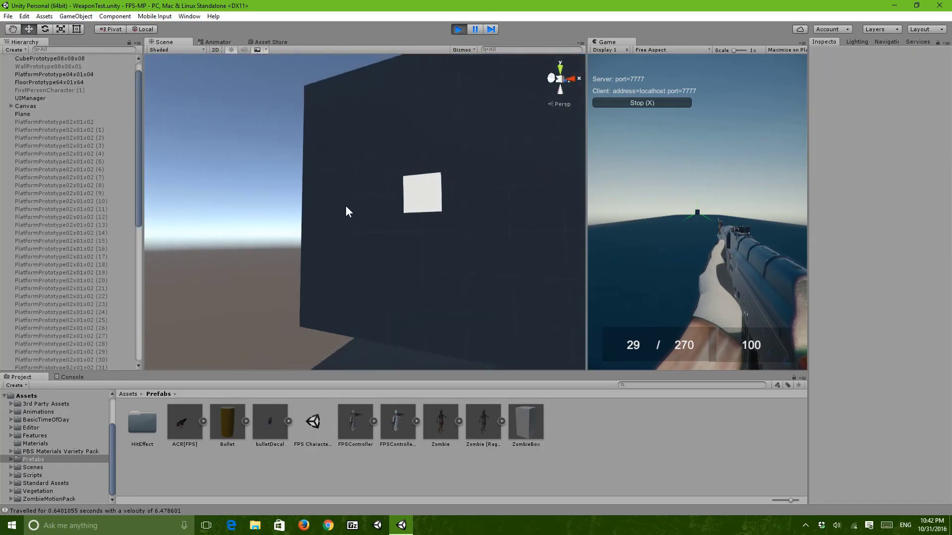
Check the Transform and Box Collider values of the white target Cube, and clear the selection.
right_drag(346, 206, 428, 198)
right_drag(366, 191, 410, 171)
key(w)
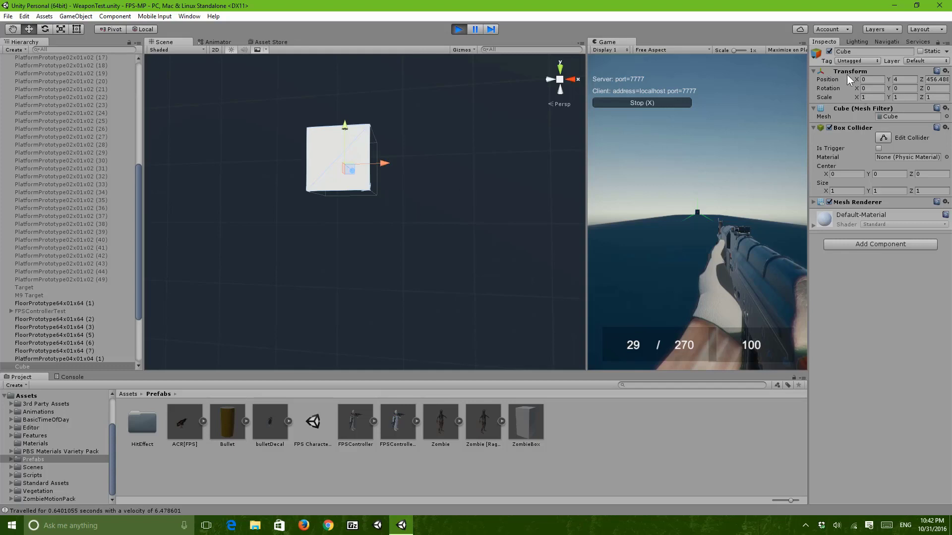
right_drag(384, 164, 501, 199)
key(a)
click(500, 199)
right_drag(446, 229, 481, 239)
key(s)
Test the AKM's aiming zoom again and bring up the Console's logged velocity messages.
right_click(694, 254)
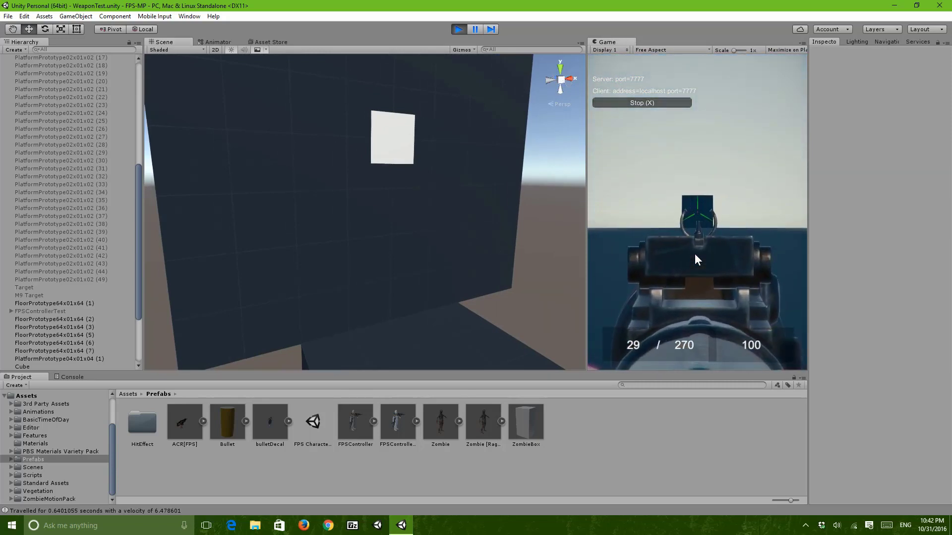
right_click(694, 254)
right_click(695, 253)
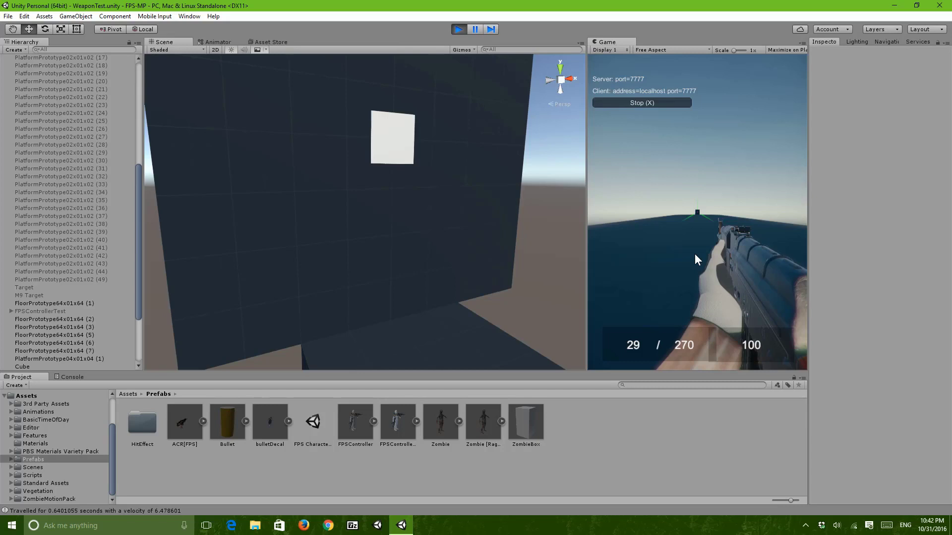
click(61, 377)
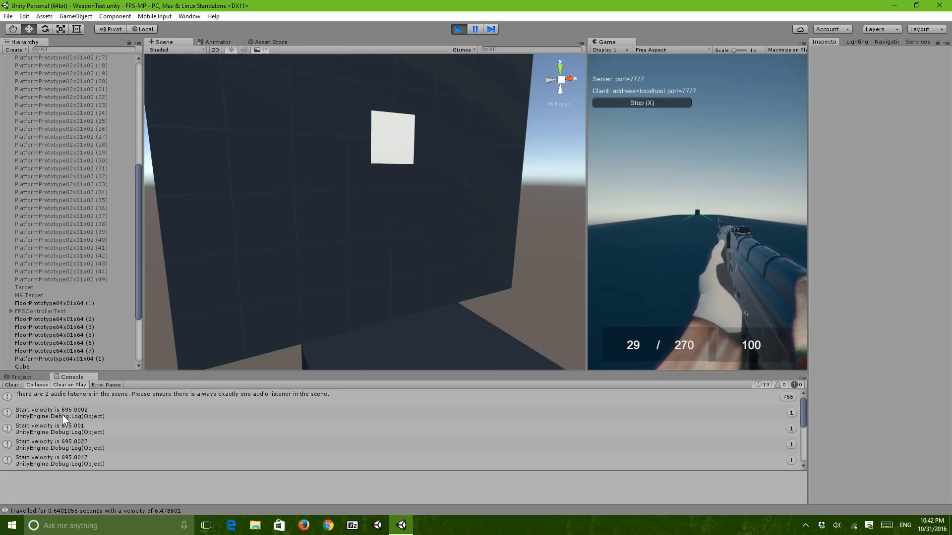
click(869, 525)
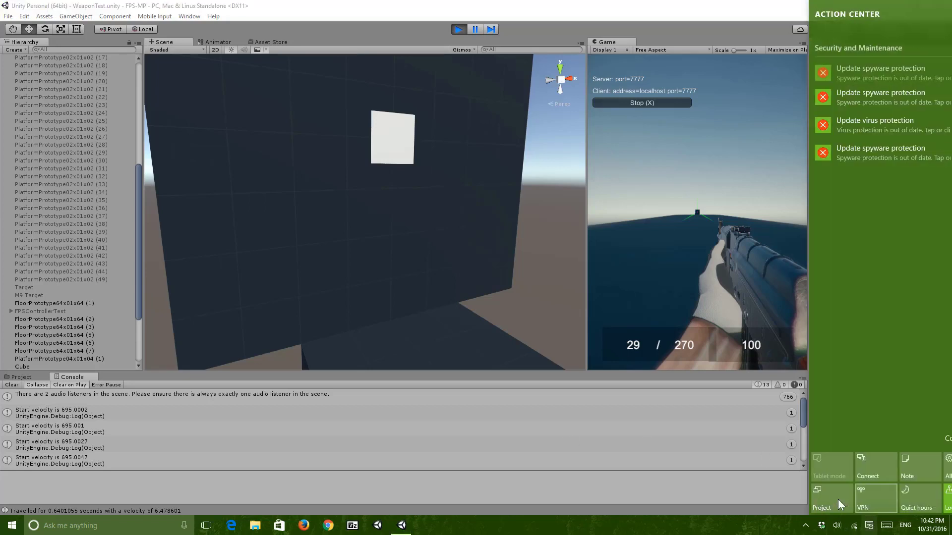
click(868, 526)
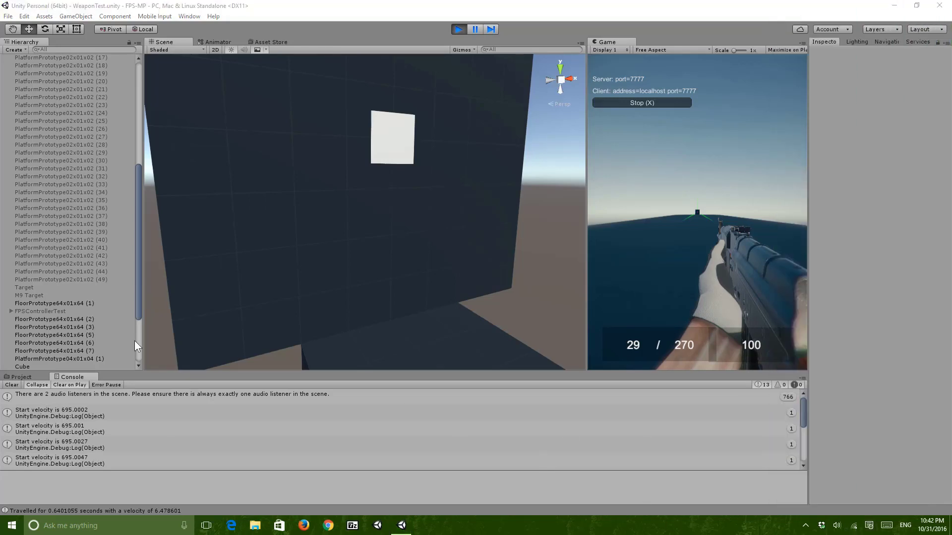
click(215, 298)
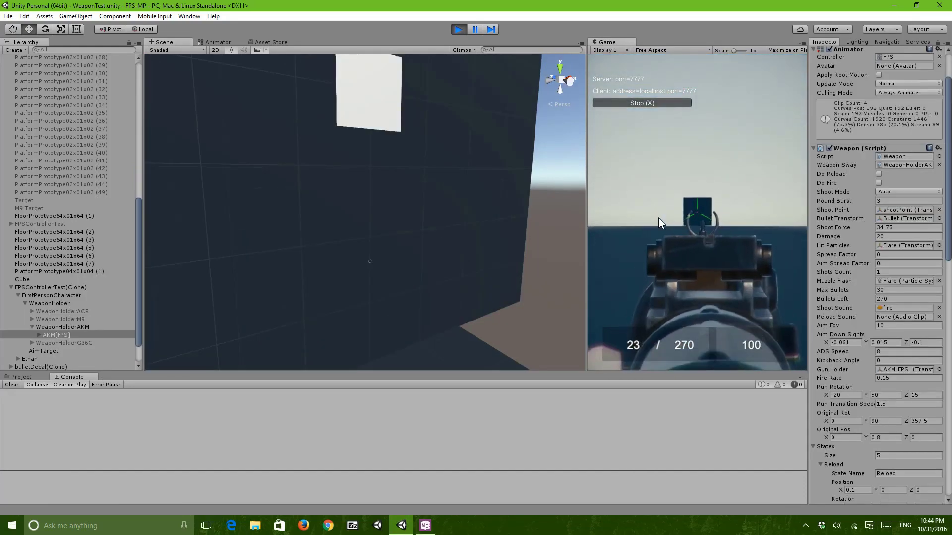
Fire aimed AKM shots, clearing the Console before the last one, and examine the logged velocities, travel time and impact point.
click(658, 218)
click(659, 218)
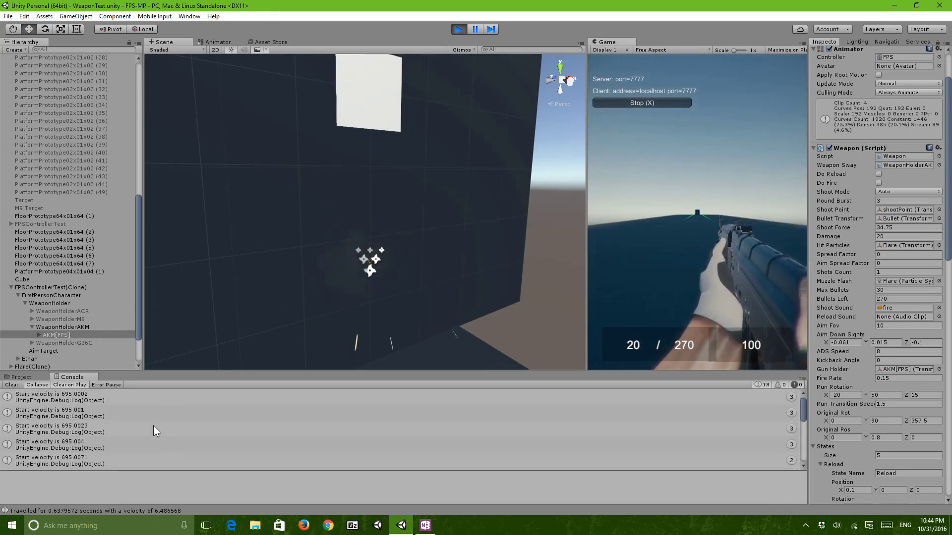
click(17, 385)
right_click(672, 235)
click(672, 235)
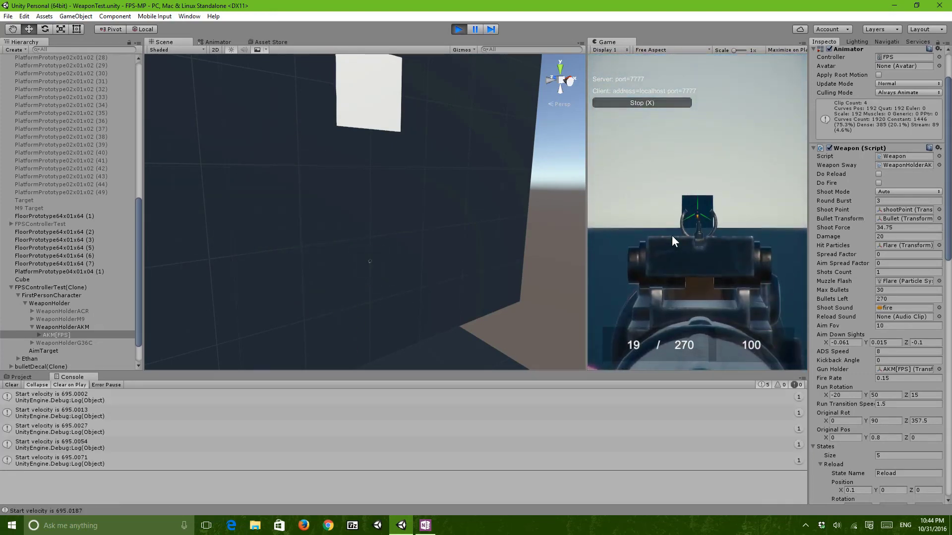
scroll(149, 419, up, 4)
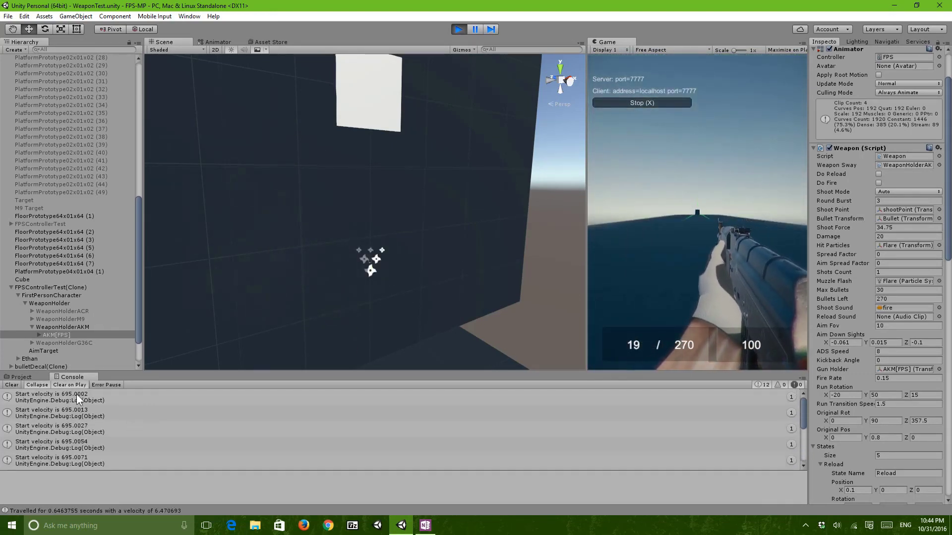
scroll(75, 394, down, 5)
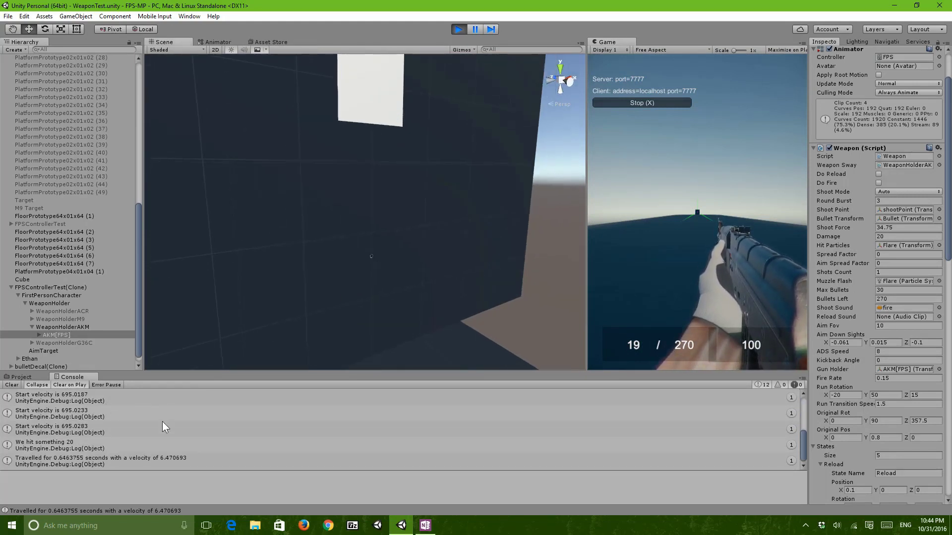
right_drag(300, 289, 715, 250)
alt+drag(714, 250, 292, 285)
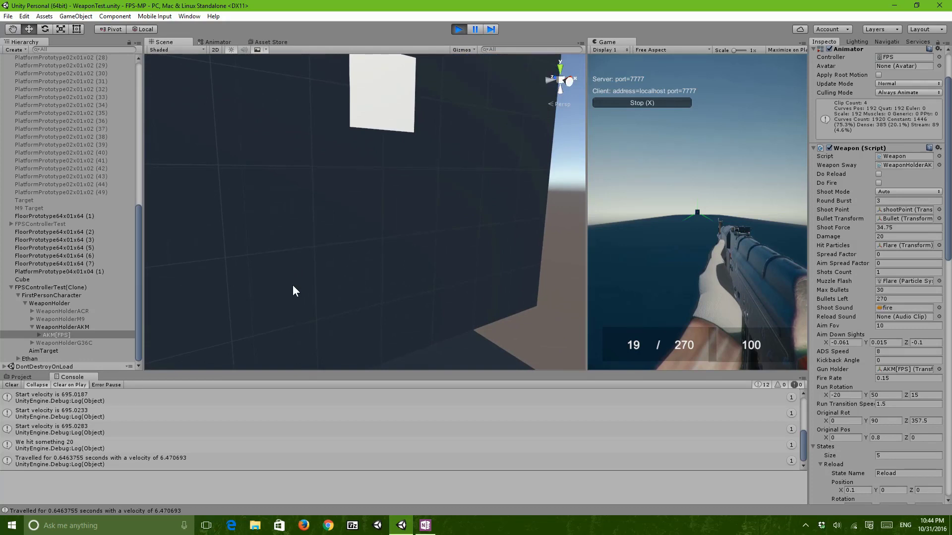
mouse_move(324, 208)
alt+mouse_down()
mouse_move(527, 206)
mouse_move(314, 206)
alt+mouse_up()
Activate the M9 Target object and fire an AKM test shot with it in place.
click(11, 288)
click(48, 268)
scroll(53, 261, up, 8)
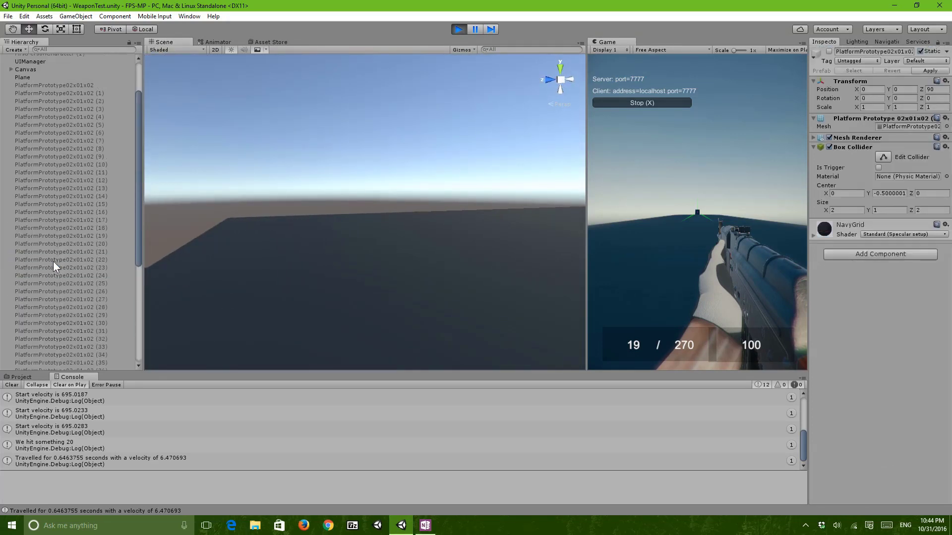
scroll(53, 261, down, 8)
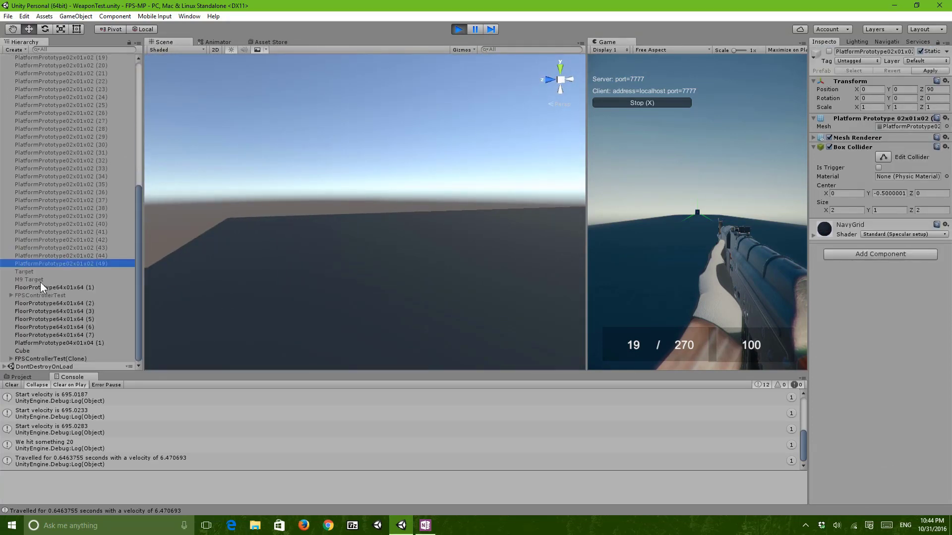
double_click(40, 282)
click(829, 51)
alt+drag(456, 208, 330, 195)
scroll(340, 224, down, 7)
scroll(329, 196, down, 5)
click(637, 249)
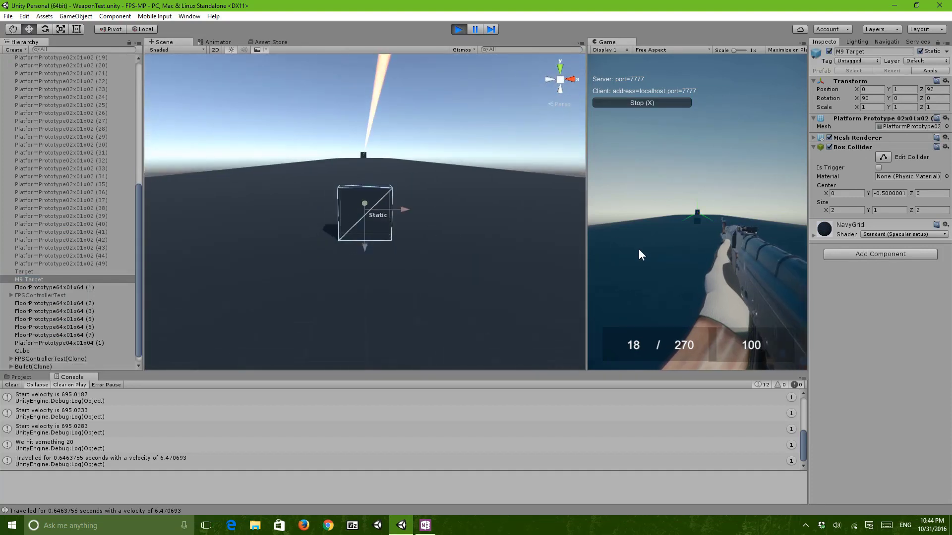
alt+drag(460, 230, 520, 228)
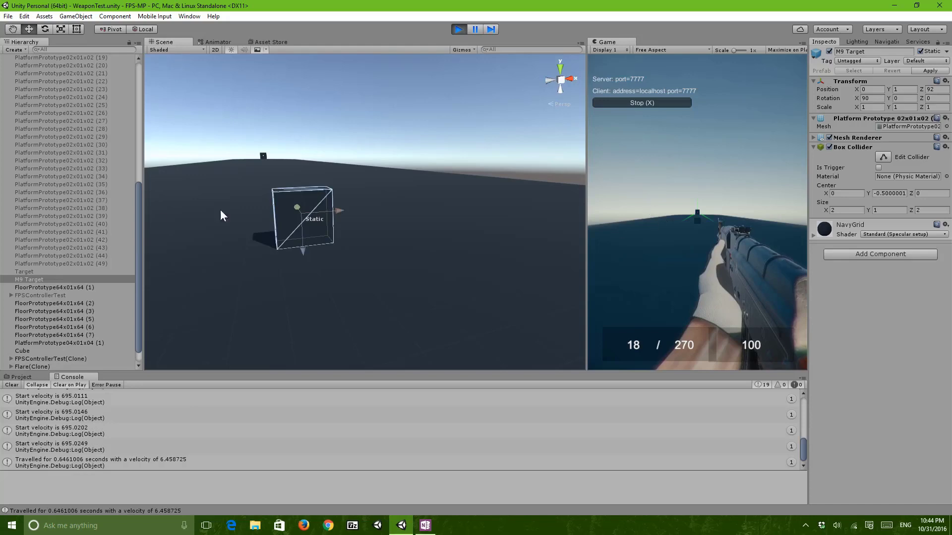
Expand FPSControllerTest(Clone) down to its weapon holders and select WeaponHolderM9.
scroll(52, 320, down, 1)
click(49, 352)
key(Right)
key(Right)
scroll(64, 332, down, 3)
key(Right)
key(Down)
key(Down)
key(Down)
key(Down)
key(Left)
key(Left)
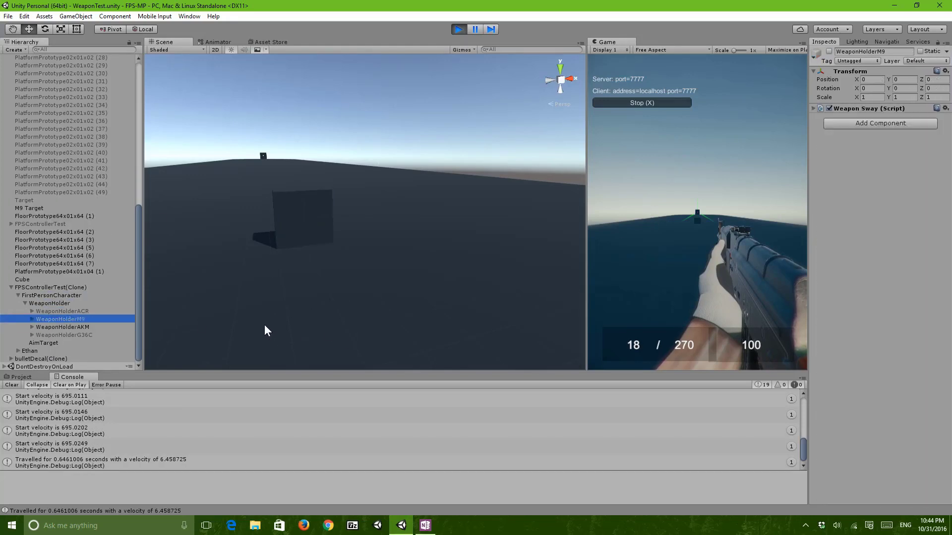
Switch the active weapon from WeaponHolderAKM to WeaponHolderM9 and deactivate the Cube.
key(Up)
key(Up)
key(Up)
key(Up)
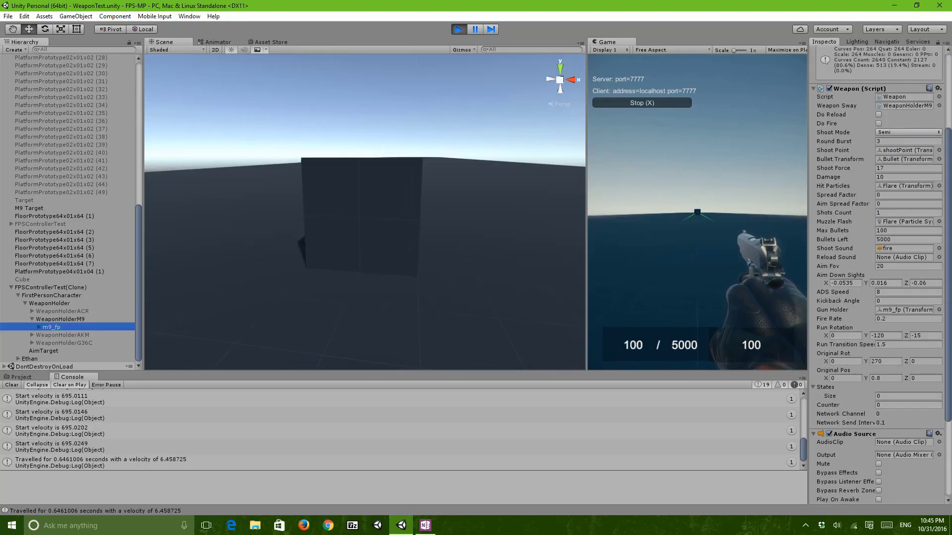
Clear the Console, fire one aimed M9 shot at the M9 Target, and view the target's face.
click(11, 385)
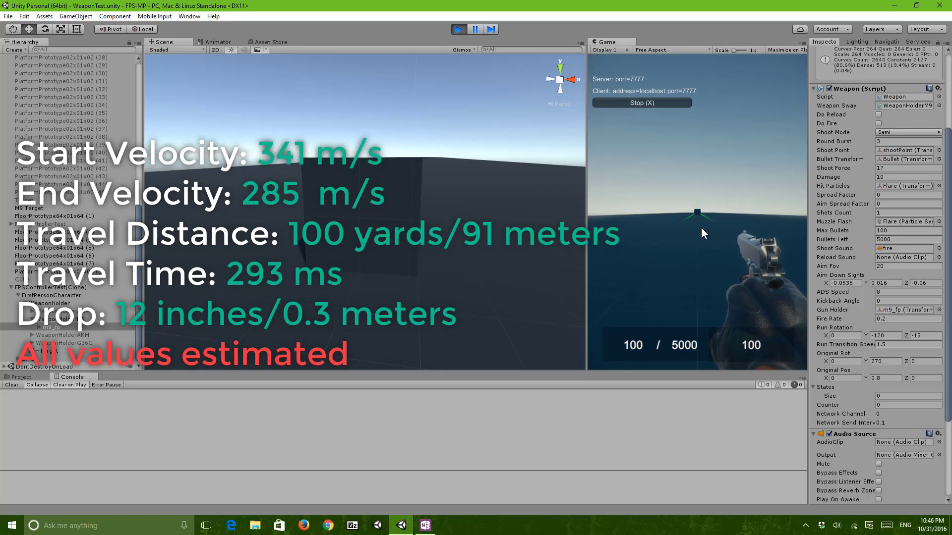
right_click(688, 221)
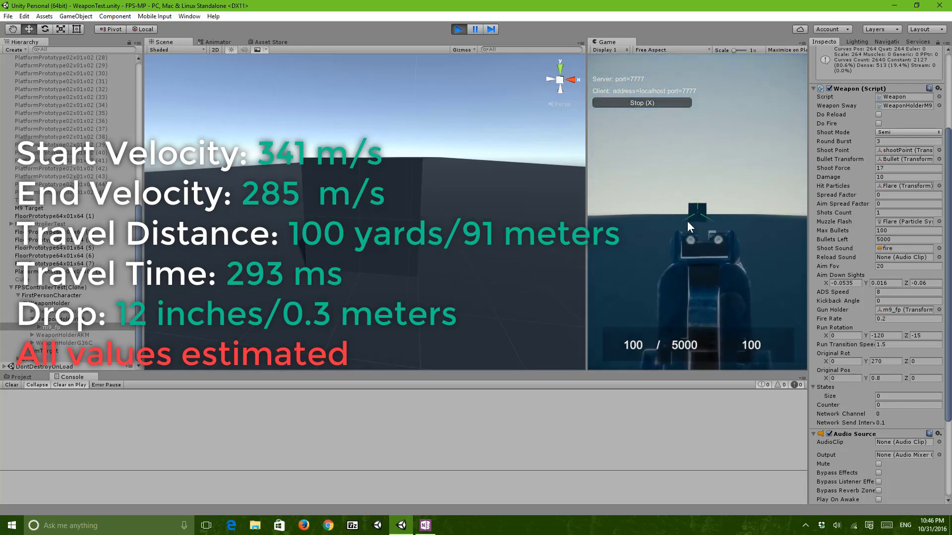
click(687, 221)
right_click(687, 221)
mouse_move(404, 246)
right_down()
mouse_move(439, 263)
mouse_move(392, 243)
mouse_move(382, 223)
mouse_move(362, 231)
mouse_move(337, 220)
mouse_move(349, 139)
right_up()
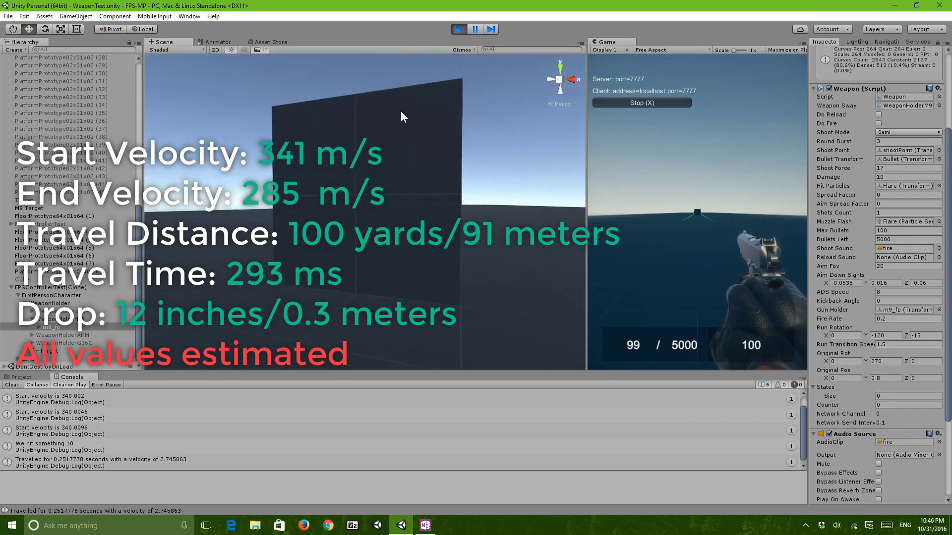
Select the M9 Target, locate its mesh in the project, and check the PlatformPrototype02x01x02 model's import settings.
click(384, 194)
key(f)
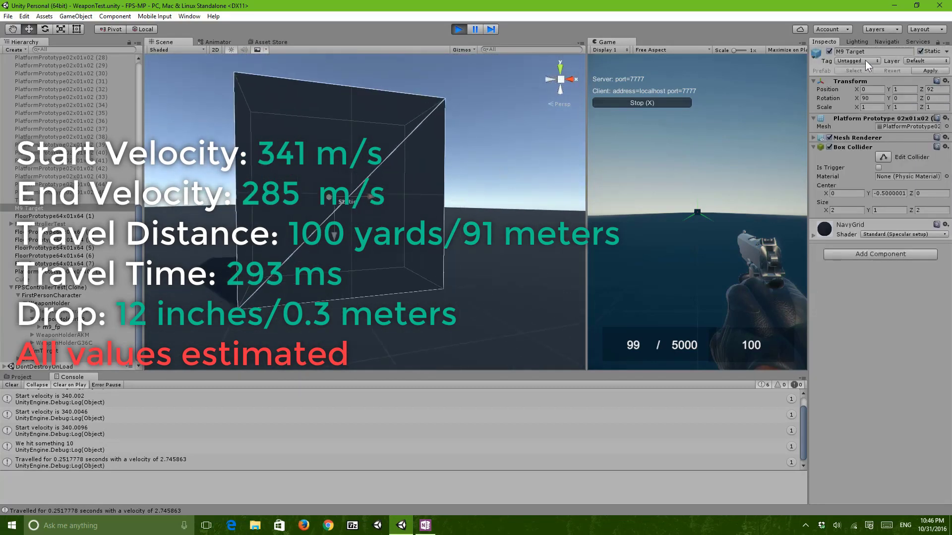
click(896, 127)
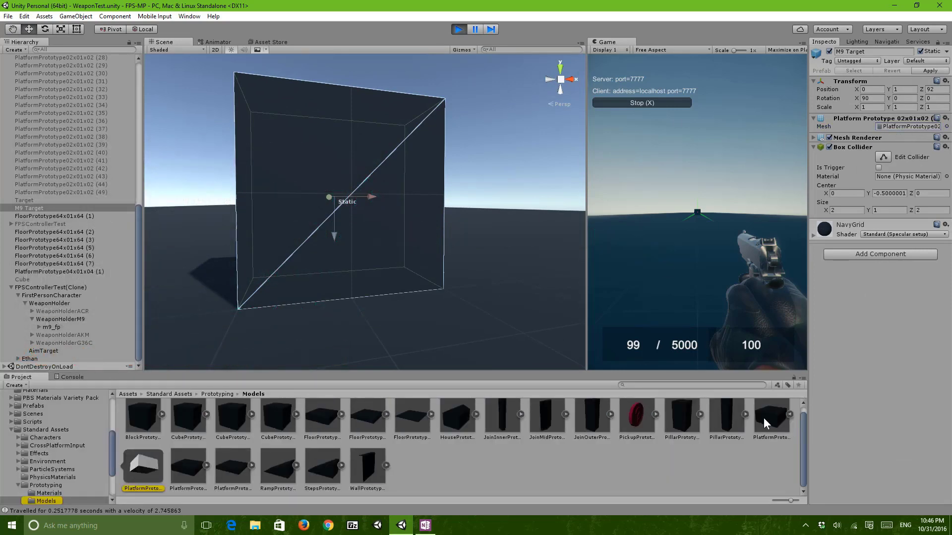
click(768, 419)
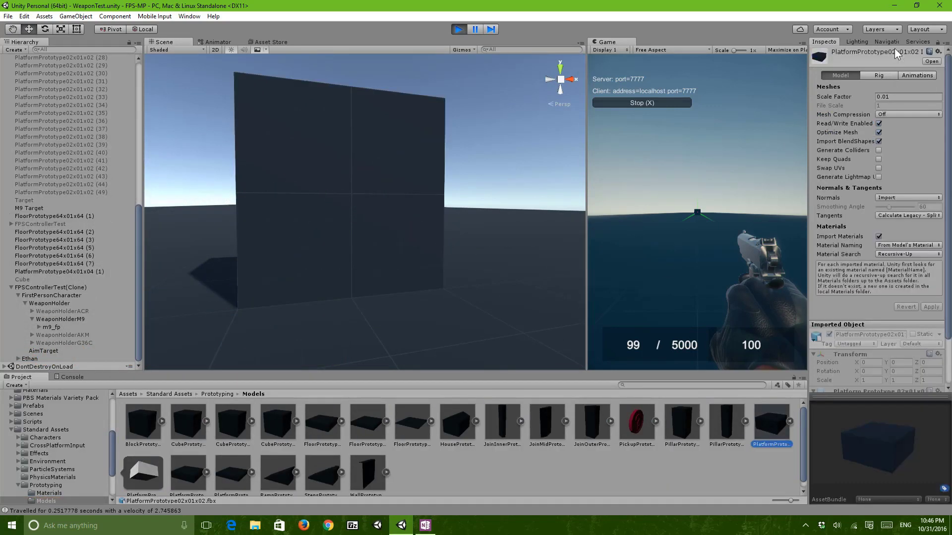
Examine the M9 Target's dimensions and grid lines from the front and sides in the Scene view.
key(a)
right_drag(337, 160, 565, 161)
click(400, 172)
key(s)
right_drag(466, 161, 249, 166)
key(a)
key(d)
right_drag(533, 166, 528, 165)
key(d)
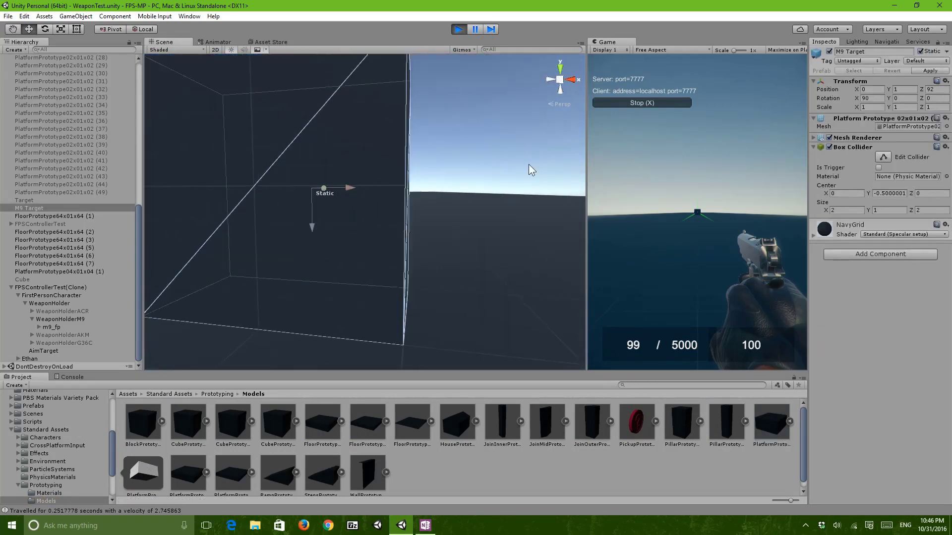
Clear the selection and fire another aimed M9 shot while watching the M9 Target's front face.
click(503, 454)
right_drag(412, 248, 377, 226)
key(w)
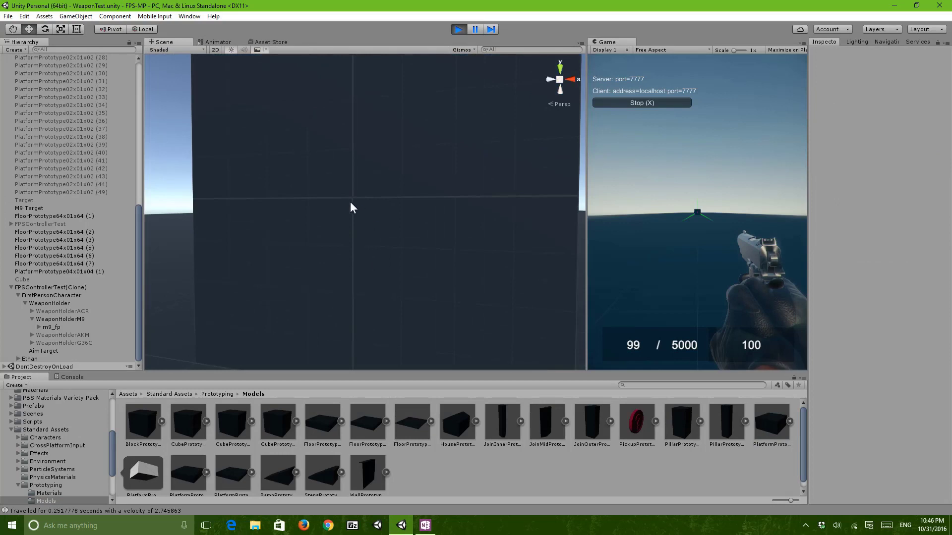
scroll(350, 207, down, 5)
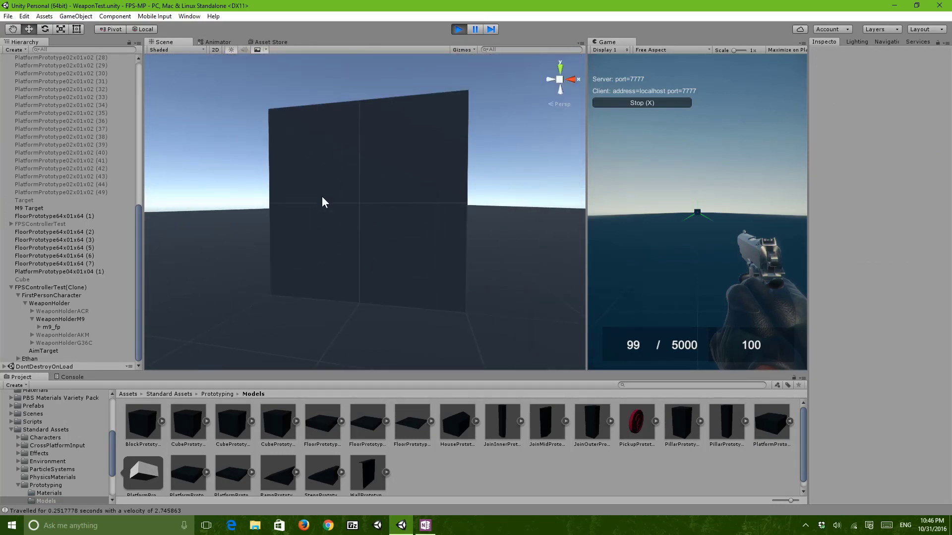
click(716, 213)
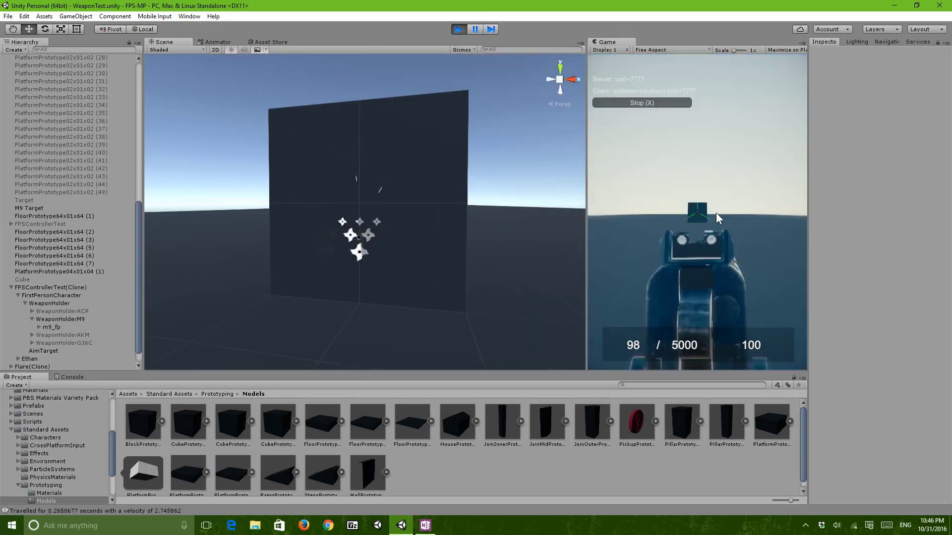
Clear the Console, fire one aimed M9 shot at the M9 Target, and read the logged start velocities and travel time.
click(68, 378)
click(14, 384)
right_click(746, 227)
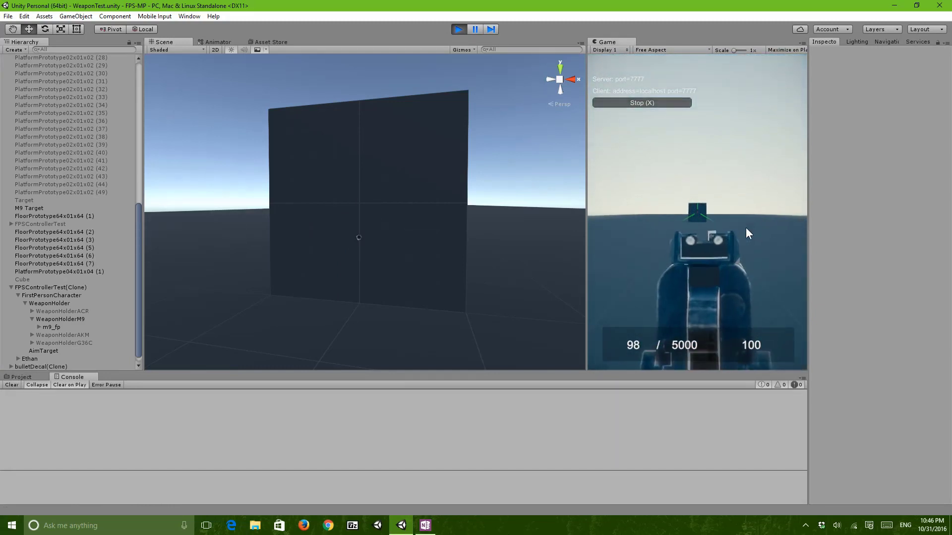
click(746, 227)
scroll(118, 411, up, 1)
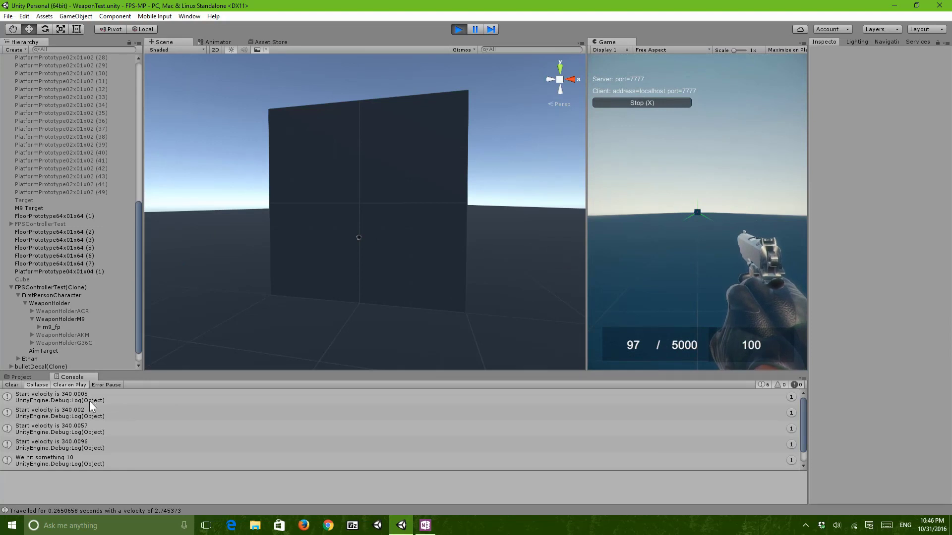
scroll(88, 406, down, 1)
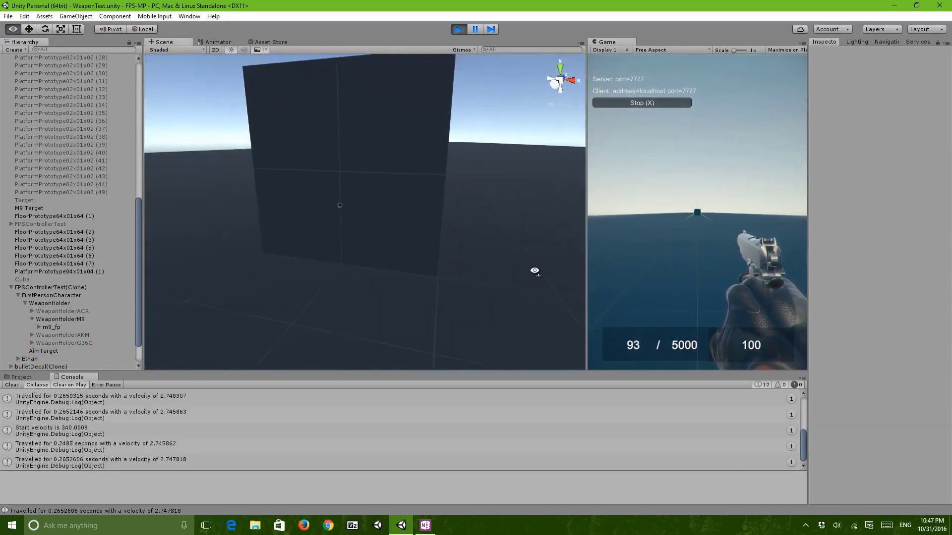
Switch to the AKM and fire two shots at the M9 Target while viewing its front face in the Scene view.
right_drag(535, 271, 560, 258)
key(3)
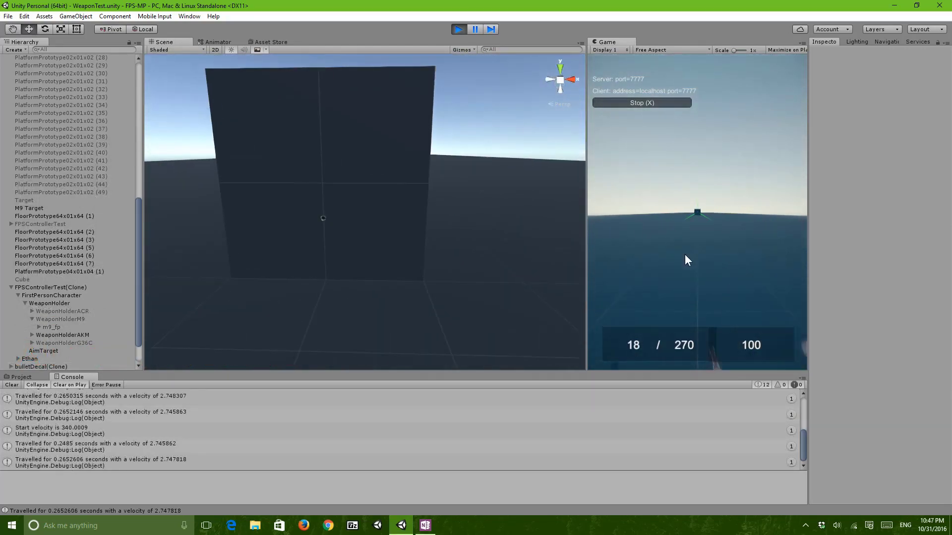
click(686, 254)
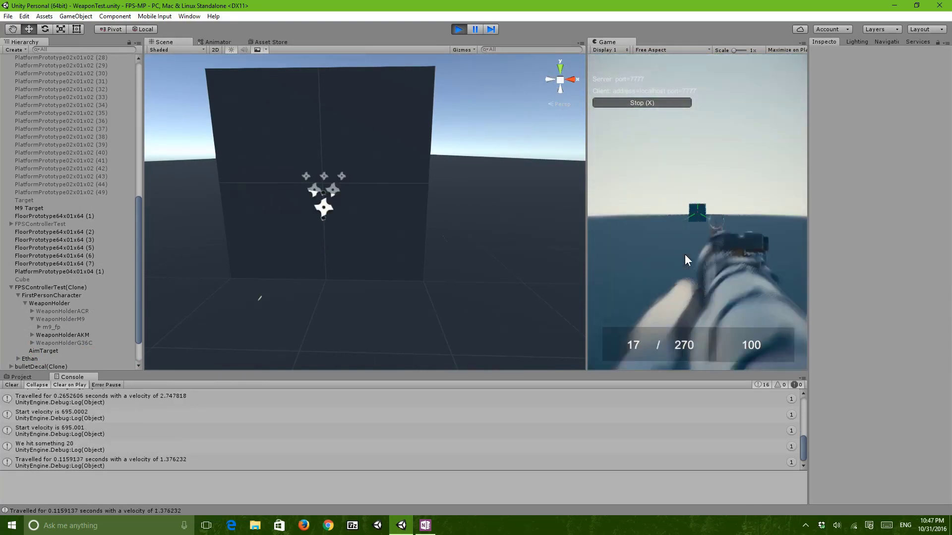
click(685, 254)
Examine the M9 Target from close up and from different sides and distances in the Scene view.
key(w)
right_drag(525, 246, 475, 208)
key(a)
key(s)
right_drag(336, 227, 346, 234)
right_drag(750, 227, 749, 226)
alt+drag(452, 244, 365, 275)
right_drag(366, 276, 346, 275)
key(s)
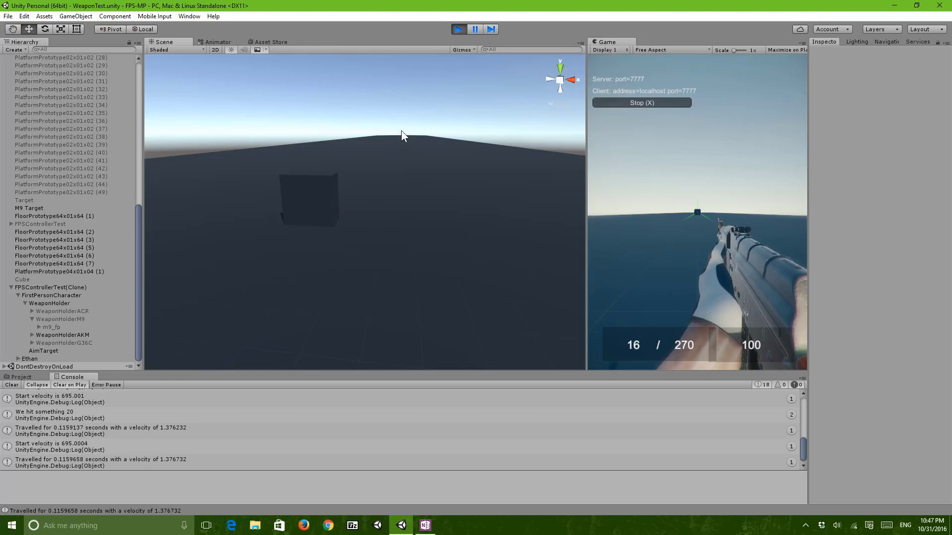
Stop play mode in the WeaponTest scene and clear the Console.
click(459, 29)
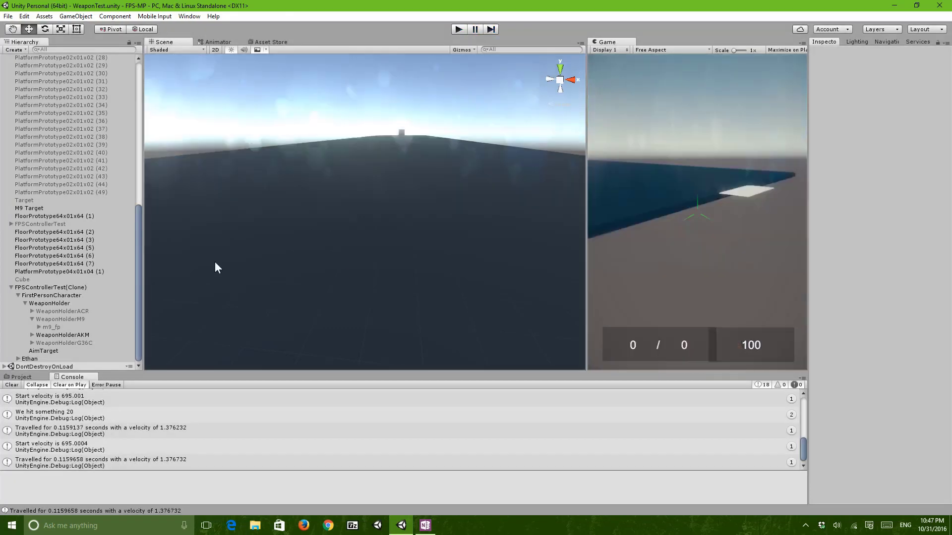
click(15, 385)
right_drag(465, 226, 496, 226)
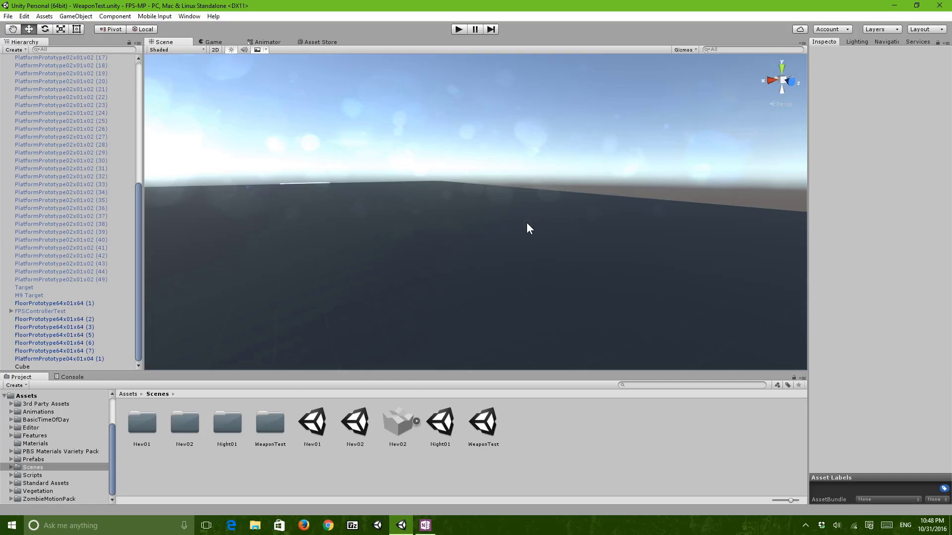
right_drag(527, 224, 489, 241)
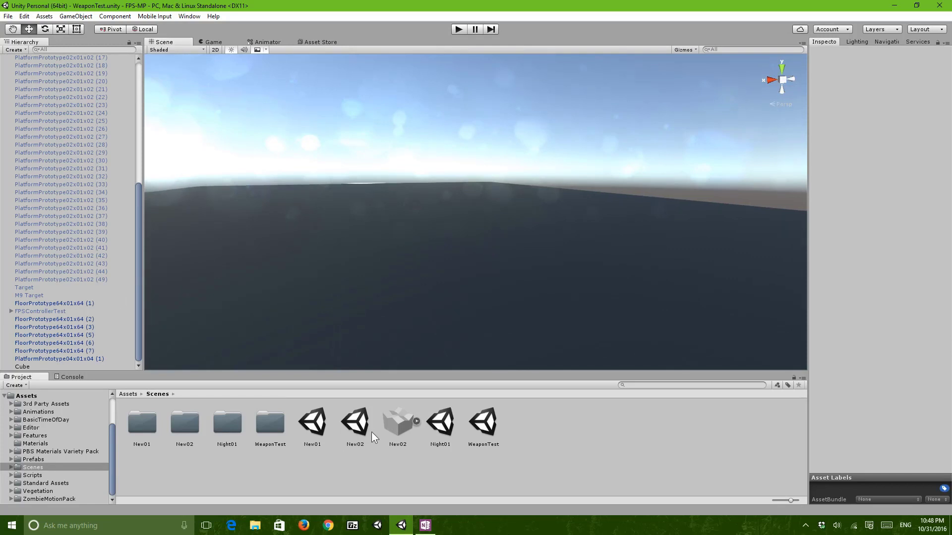
Open the New02 scene and look over its terrain, rocks, vegetation and building in the Scene view.
double_click(355, 424)
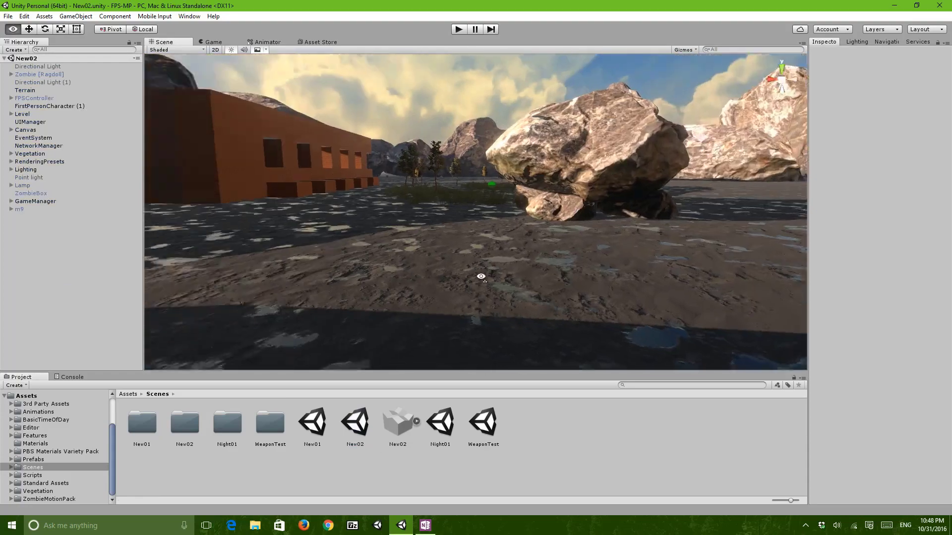
right_drag(481, 277, 219, 261)
key(w)
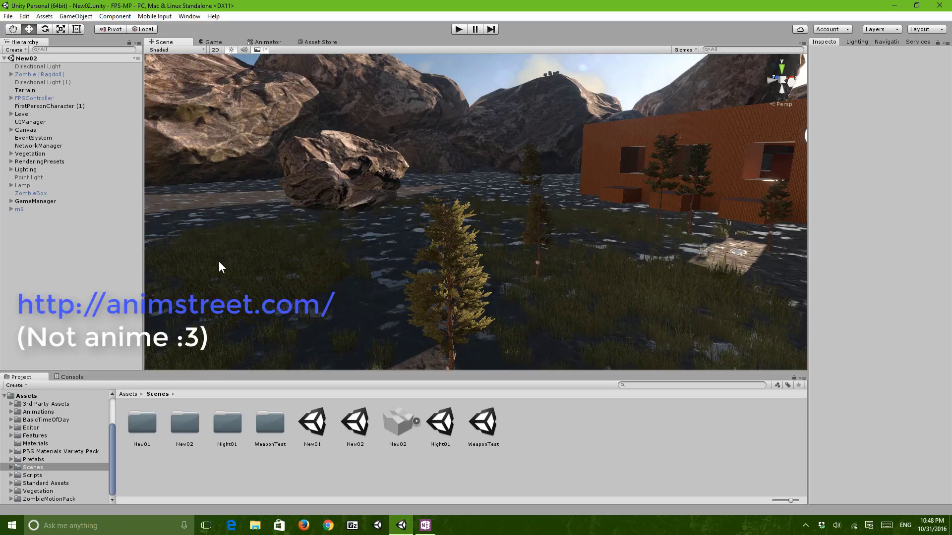
right_drag(393, 195, 685, 188)
alt+drag(684, 188, 388, 224)
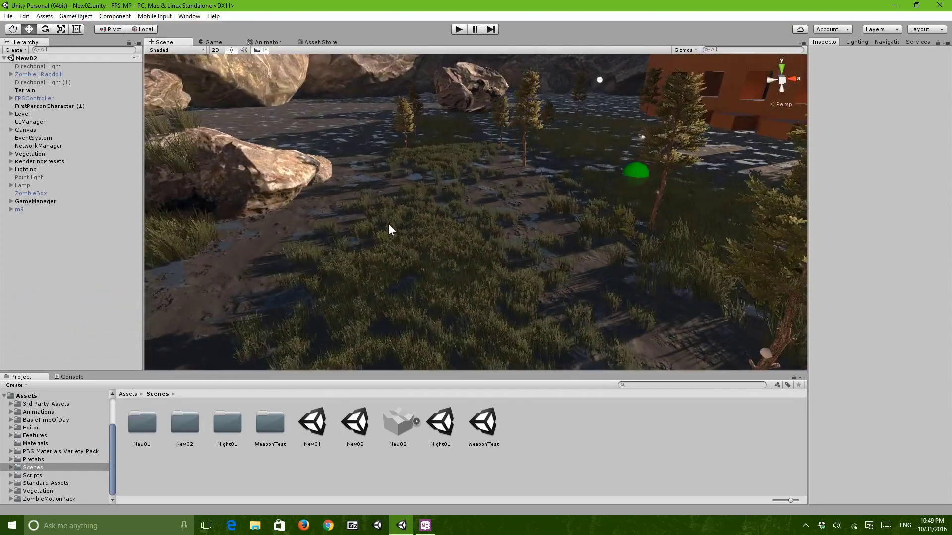
Run the New02 scene and move the AKM-armed player around the group of zombies.
click(457, 29)
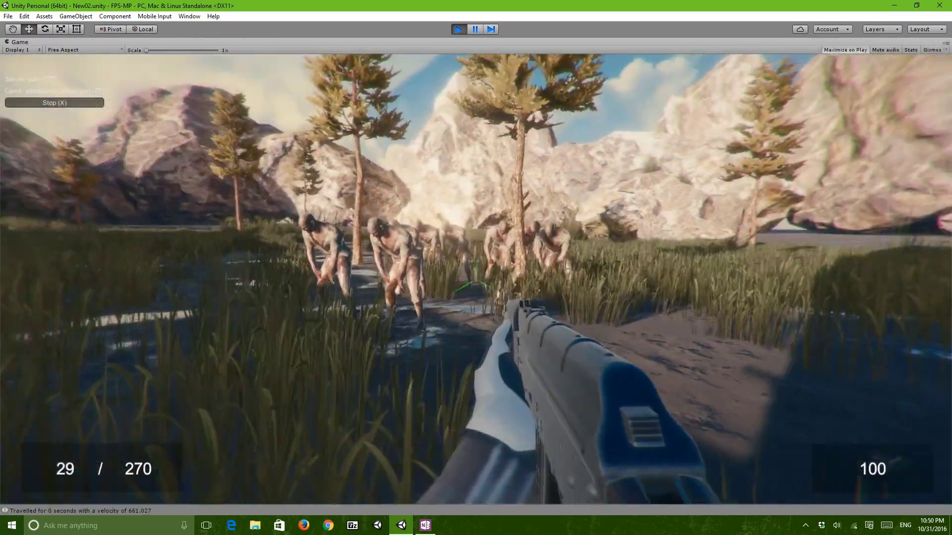
key(s)
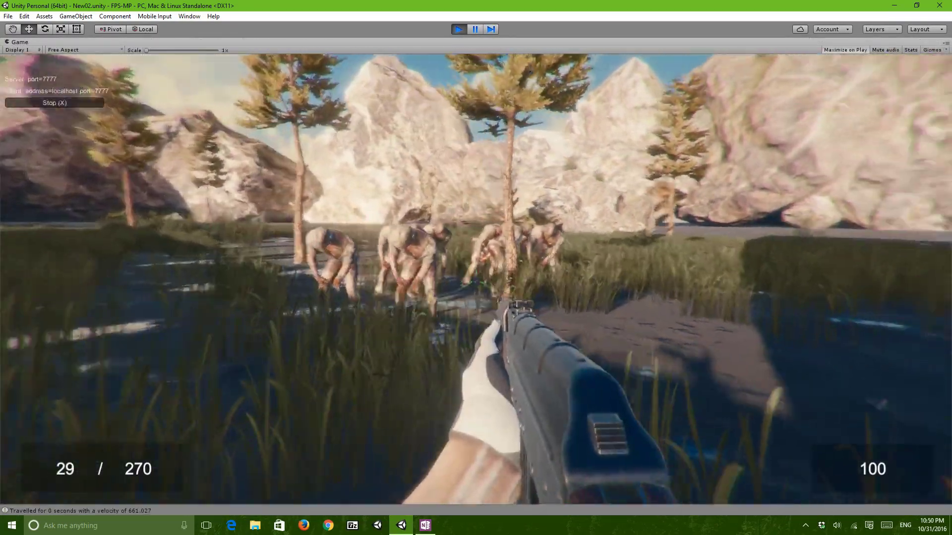
key(a)
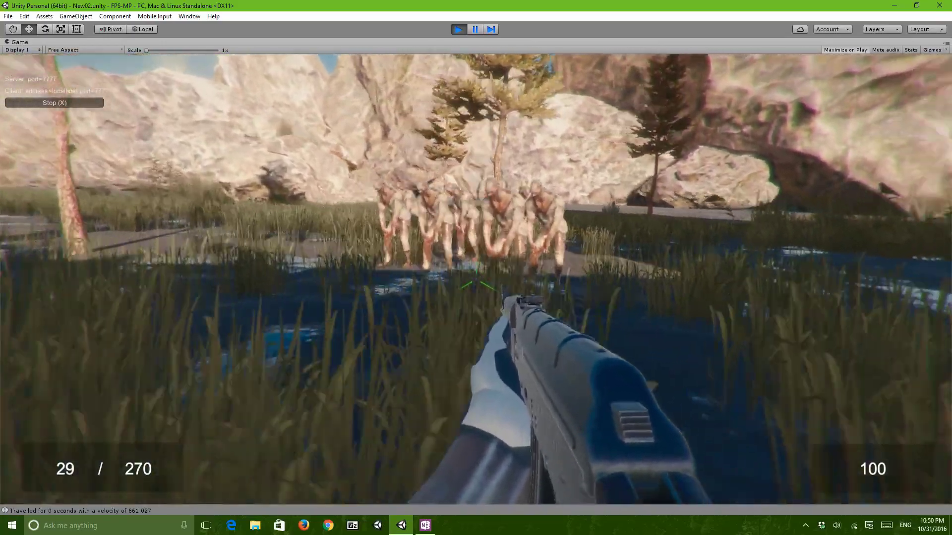
key(w)
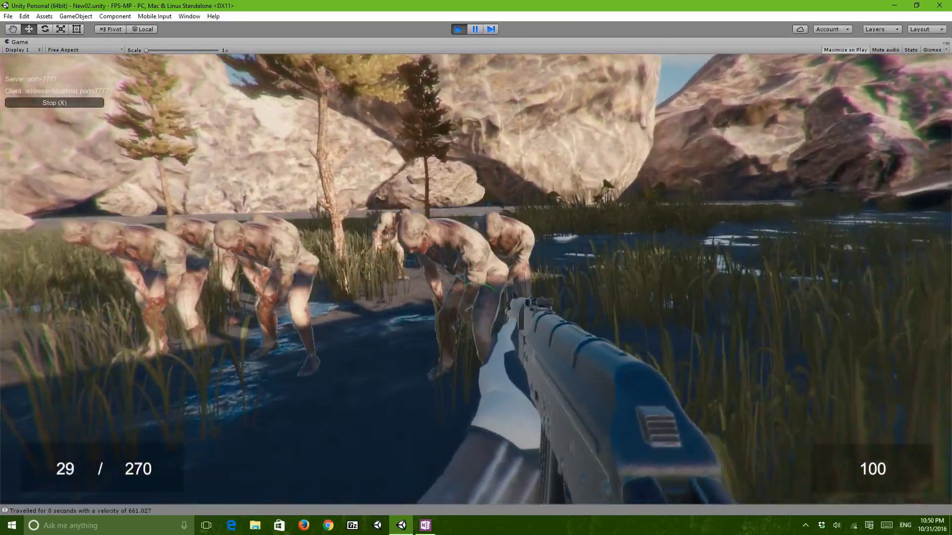